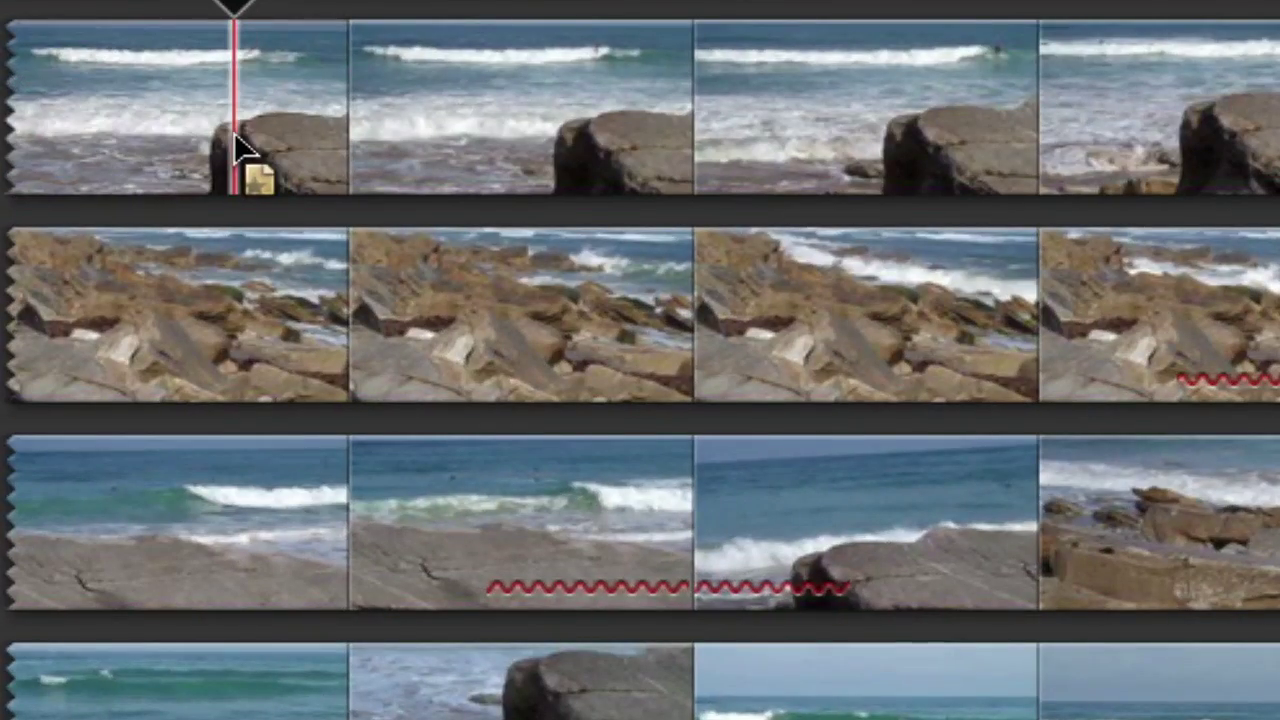
Step: Add a segment of about 6 s 15 frames of the waves breaking beside the dark rock to the bidart project
{"action": "left_click_drag", "start_coordinate": [283, 132], "coordinate": [770, 157]}
{"action": "left_click_drag", "start_coordinate": [662, 150], "coordinate": [1177, 162]}
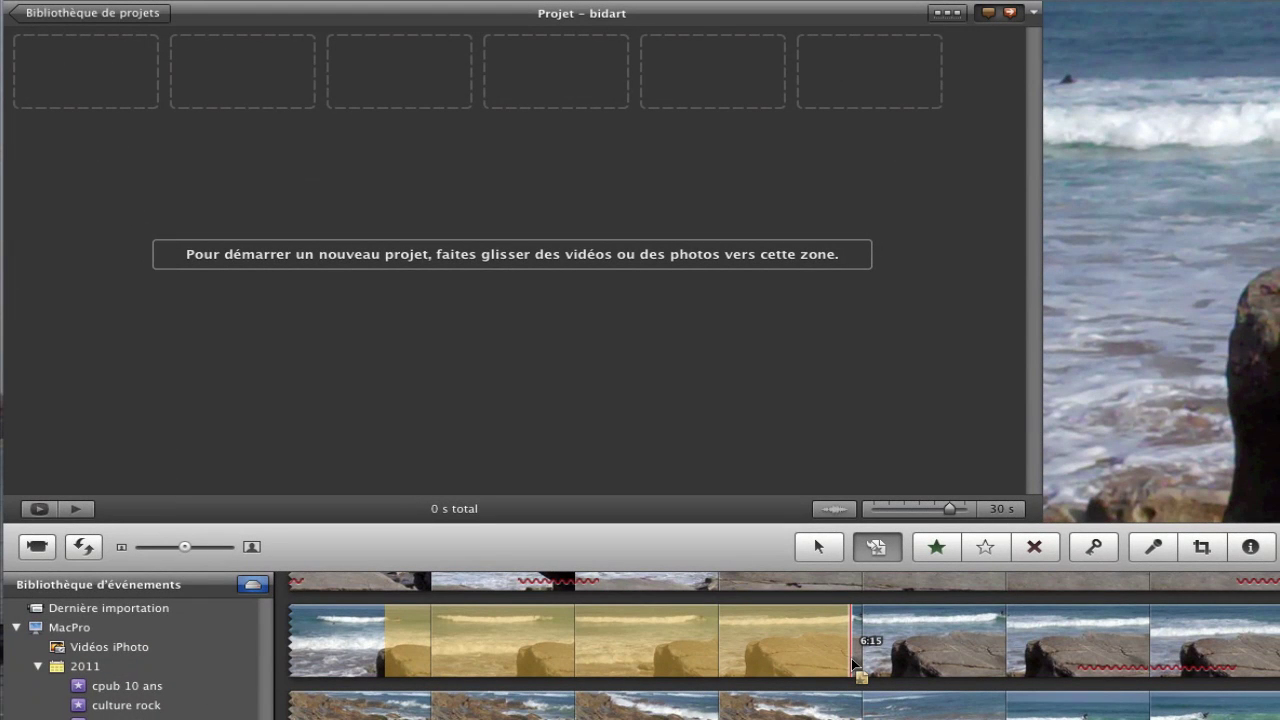
{"action": "key", "text": "e"}
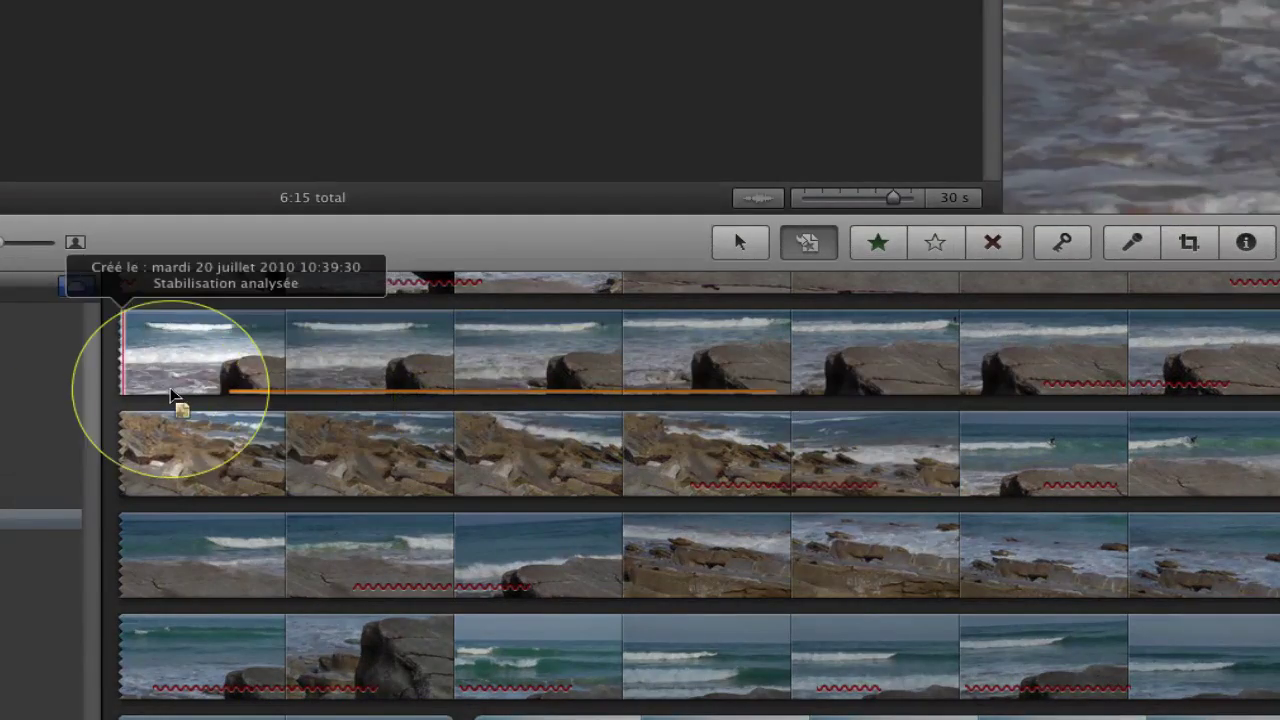
Step: Add a short segment of the surf hitting the brown rocks, from the same seaside clip, to the project
{"action": "left_click_drag", "start_coordinate": [177, 400], "coordinate": [1057, 390]}
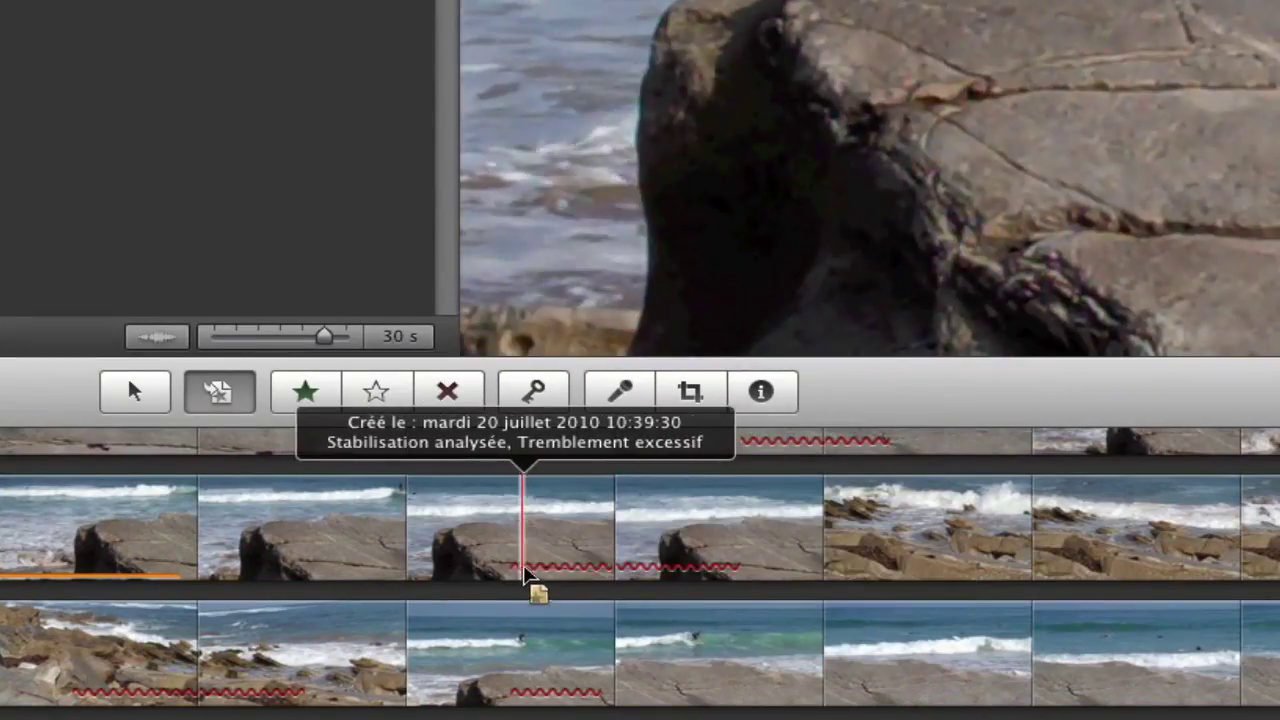
{"action": "left_click_drag", "start_coordinate": [525, 572], "coordinate": [1131, 590]}
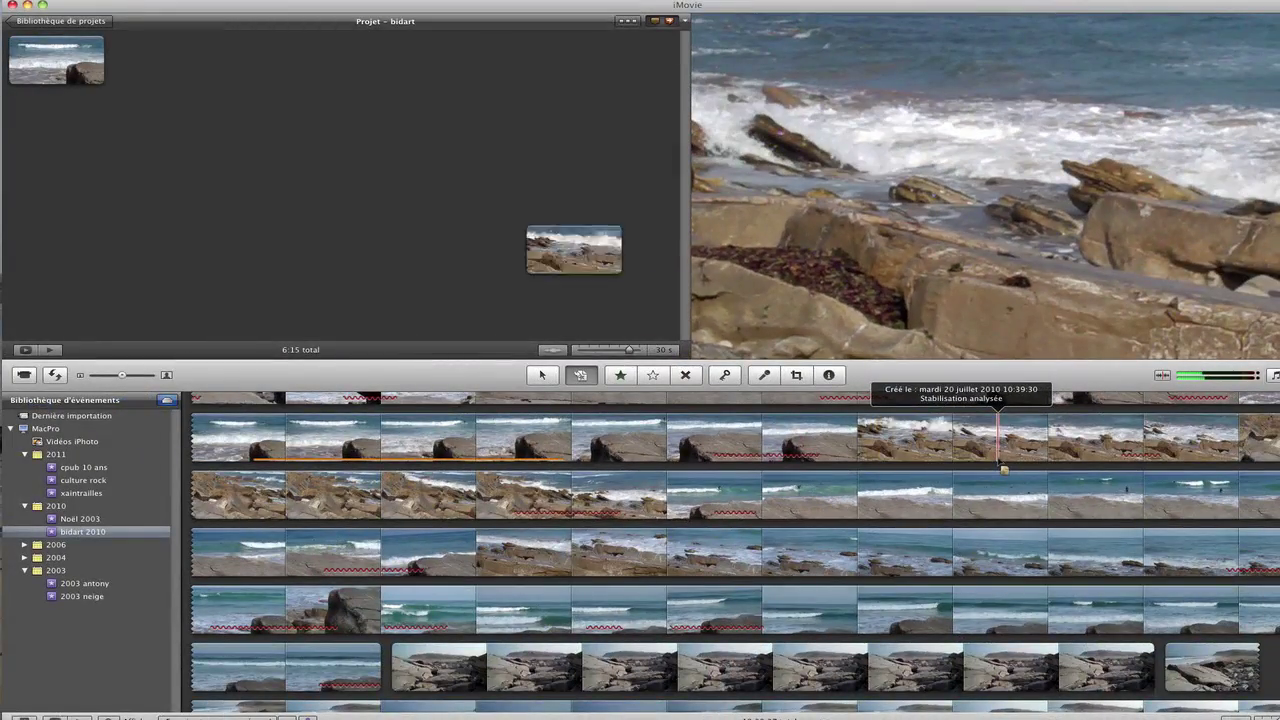
{"action": "left_click_drag", "start_coordinate": [1004, 470], "coordinate": [257, 512]}
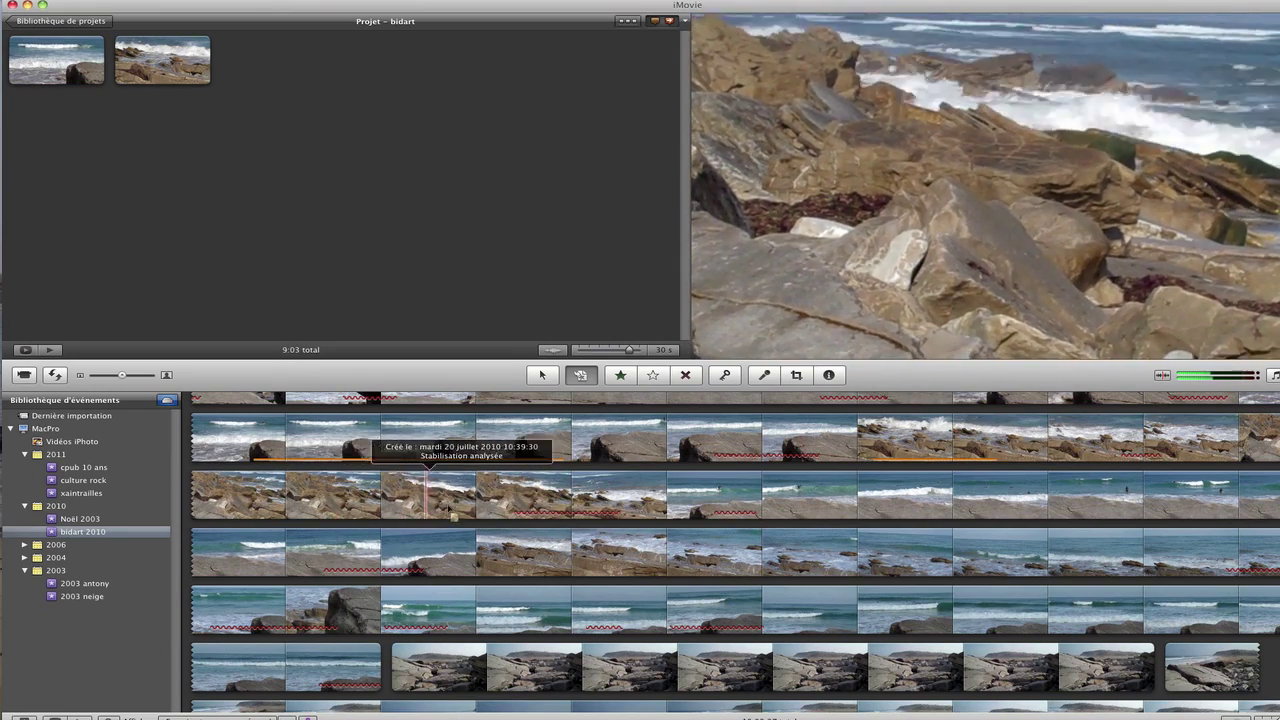
Step: Add a segment of the rocky shoreline and a segment of the wave behind the flat rock to the project
{"action": "left_click_drag", "start_coordinate": [268, 505], "coordinate": [466, 516]}
{"action": "key", "text": "e"}
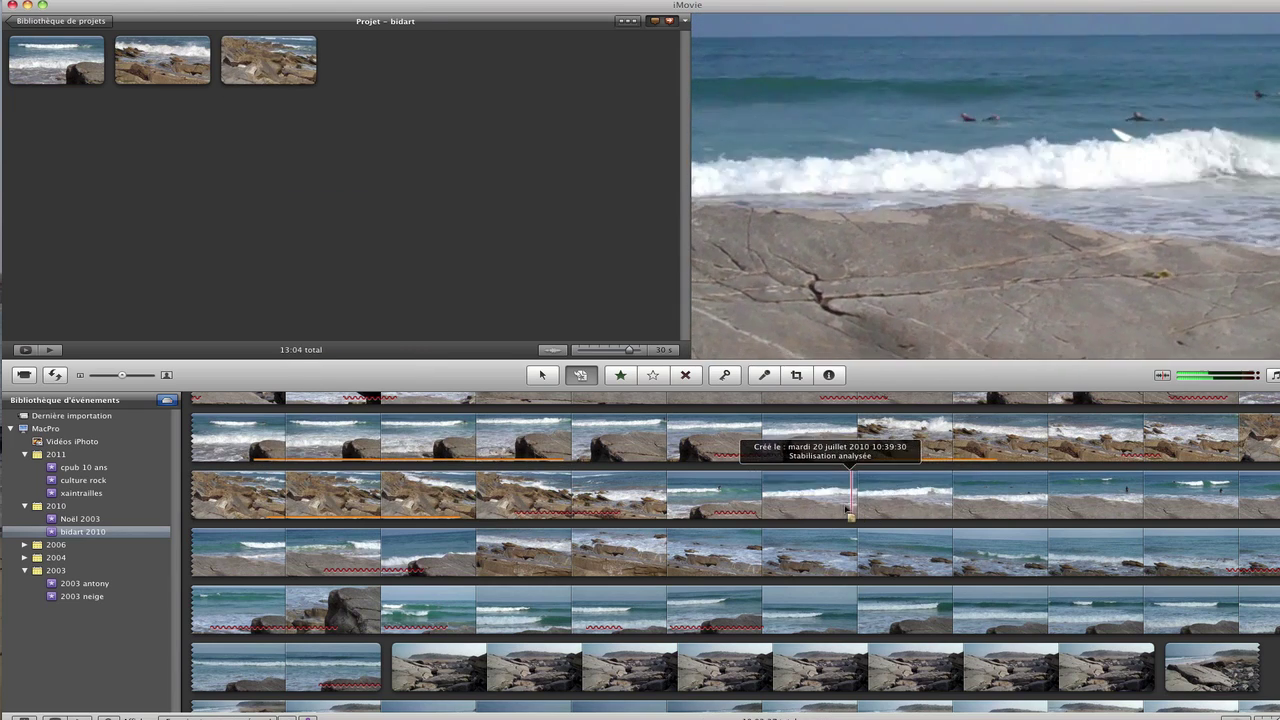
{"action": "left_click_drag", "start_coordinate": [848, 516], "coordinate": [1063, 516]}
{"action": "key", "text": "e"}
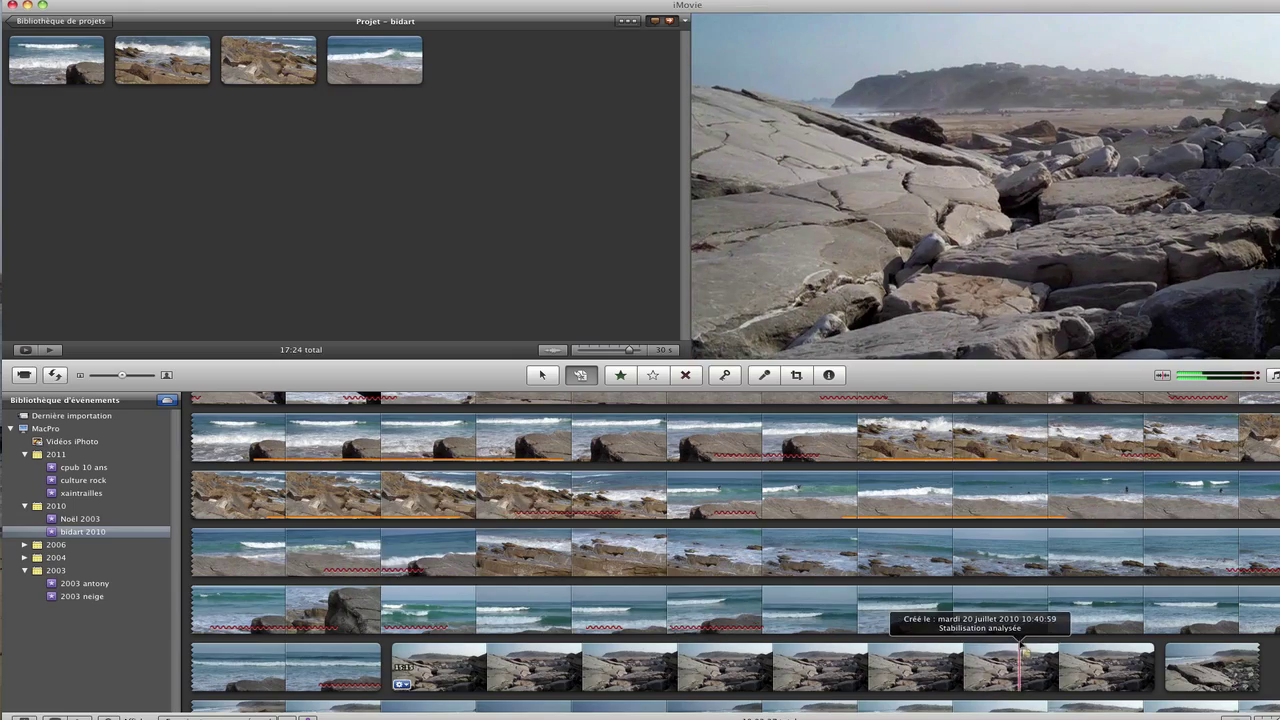
Step: Add segments of the house with red balconies, the boy on the bed and the boy's close-up in the garden to the project
{"action": "scroll", "coordinate": [1019, 660], "scroll_direction": "down", "scroll_amount": 5}
{"action": "scroll", "coordinate": [734, 555], "scroll_direction": "up", "scroll_amount": 3}
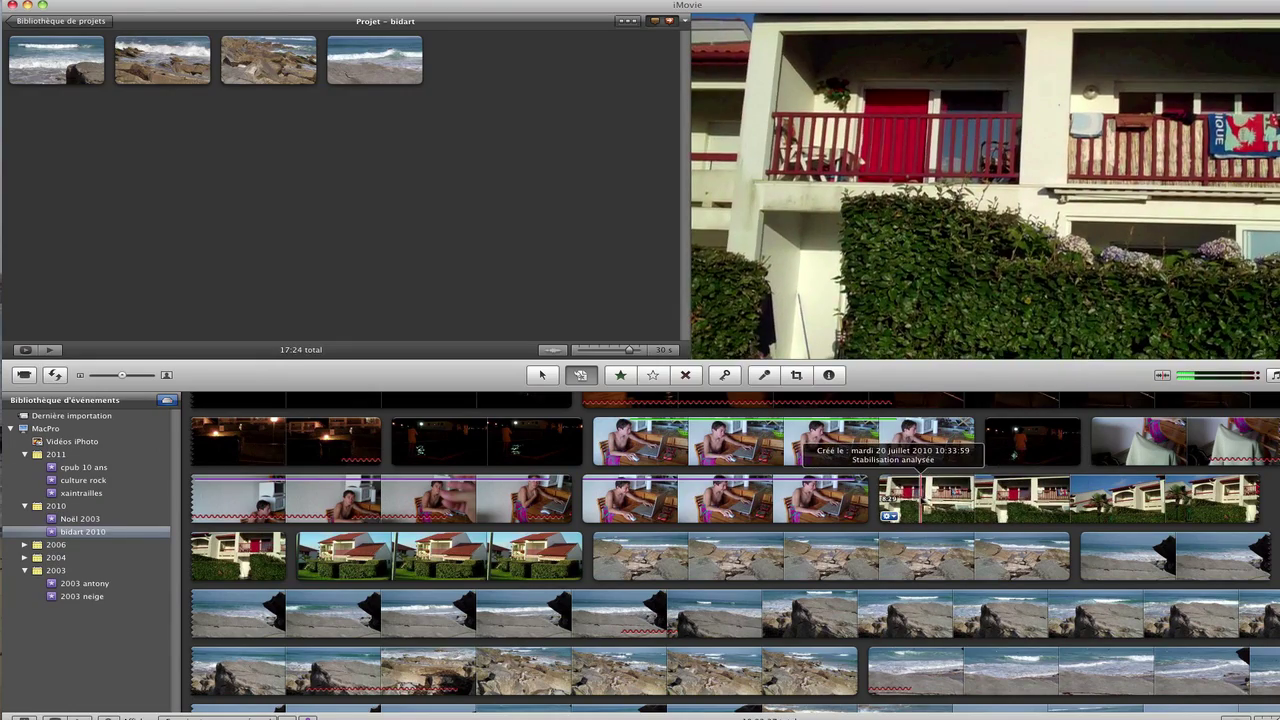
{"action": "left_click_drag", "start_coordinate": [957, 497], "coordinate": [808, 305]}
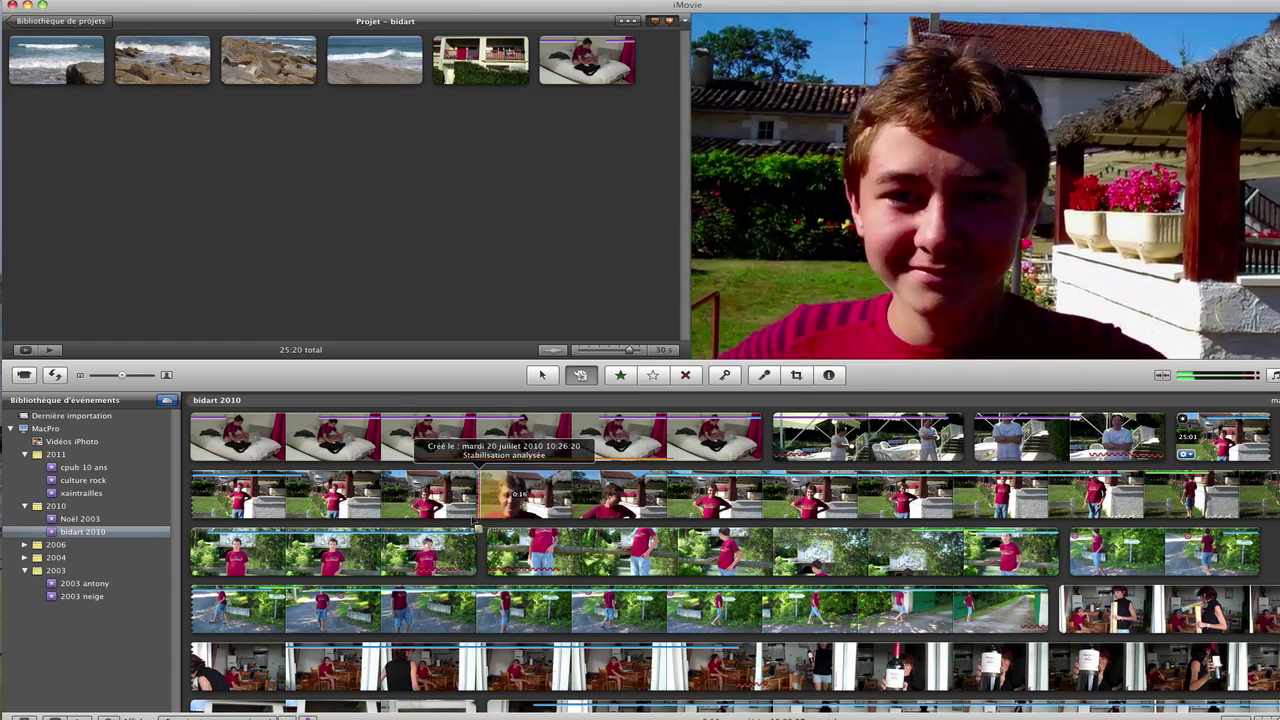
{"action": "left_click_drag", "start_coordinate": [517, 495], "coordinate": [60, 120]}
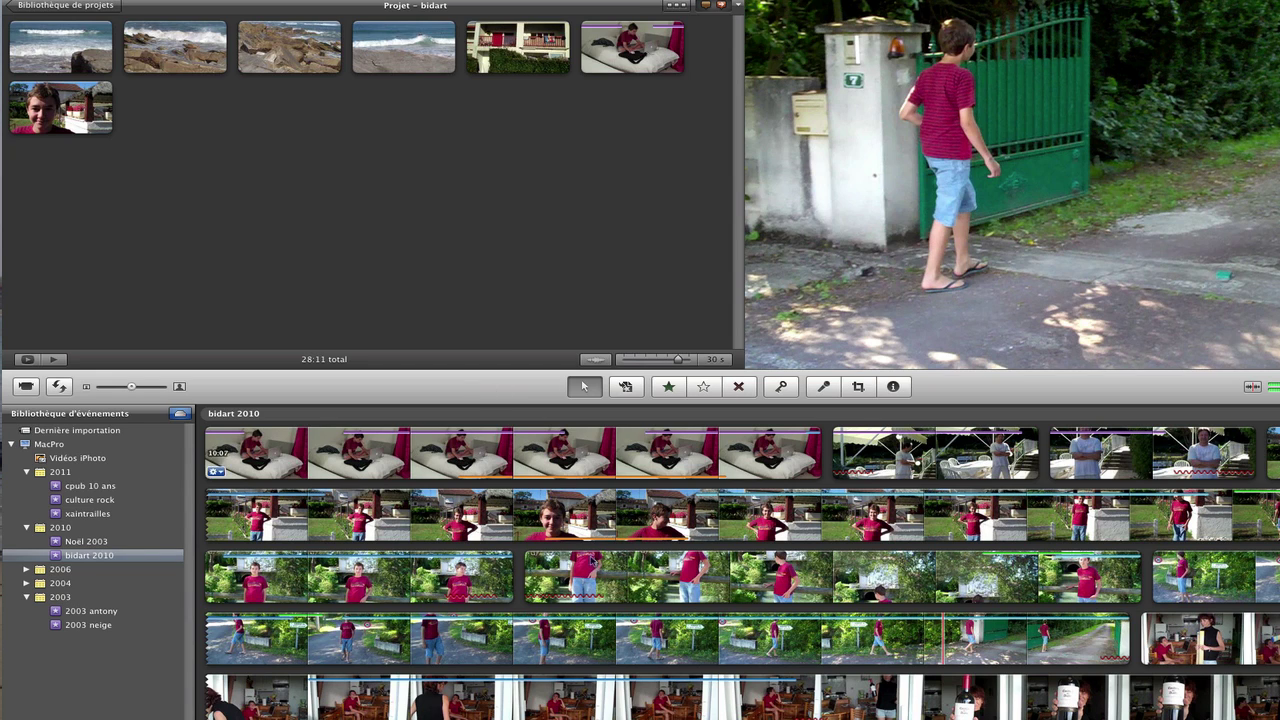
Step: Mark the tree and river passage of the wooden-railing clip as a favorite with the favorites tool
{"action": "left_click", "coordinate": [318, 57]}
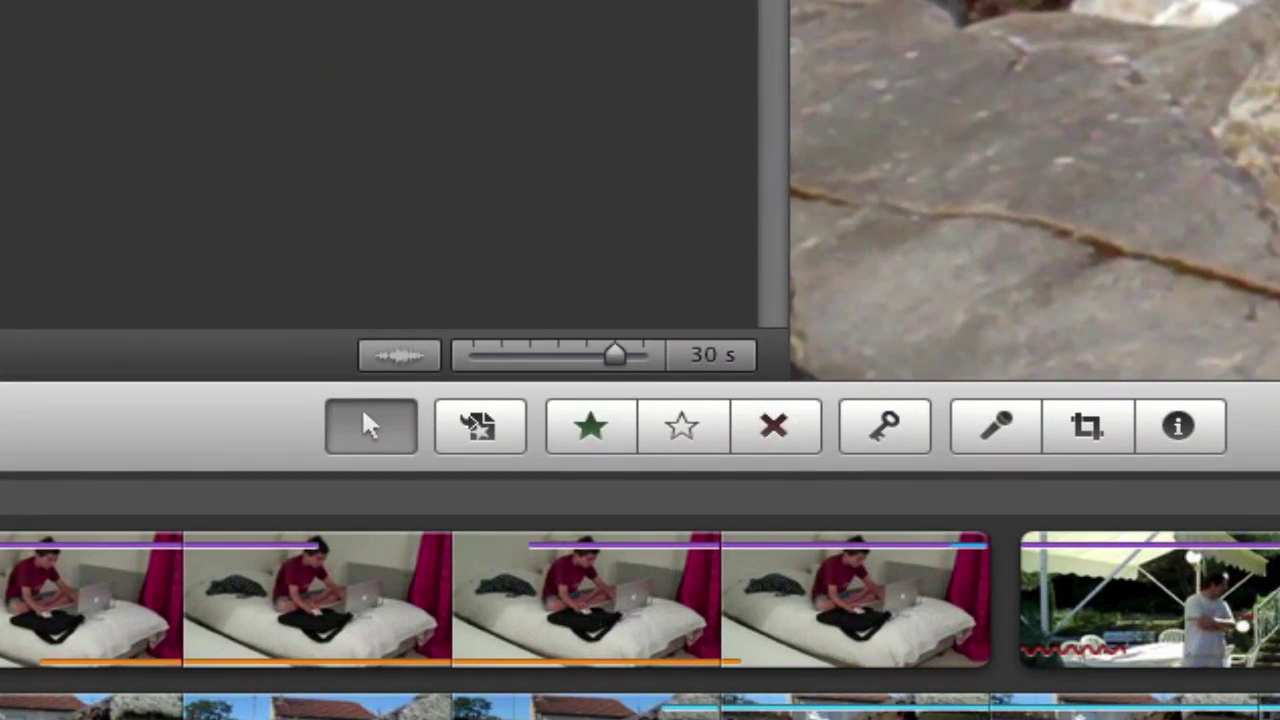
{"action": "left_click", "coordinate": [600, 425]}
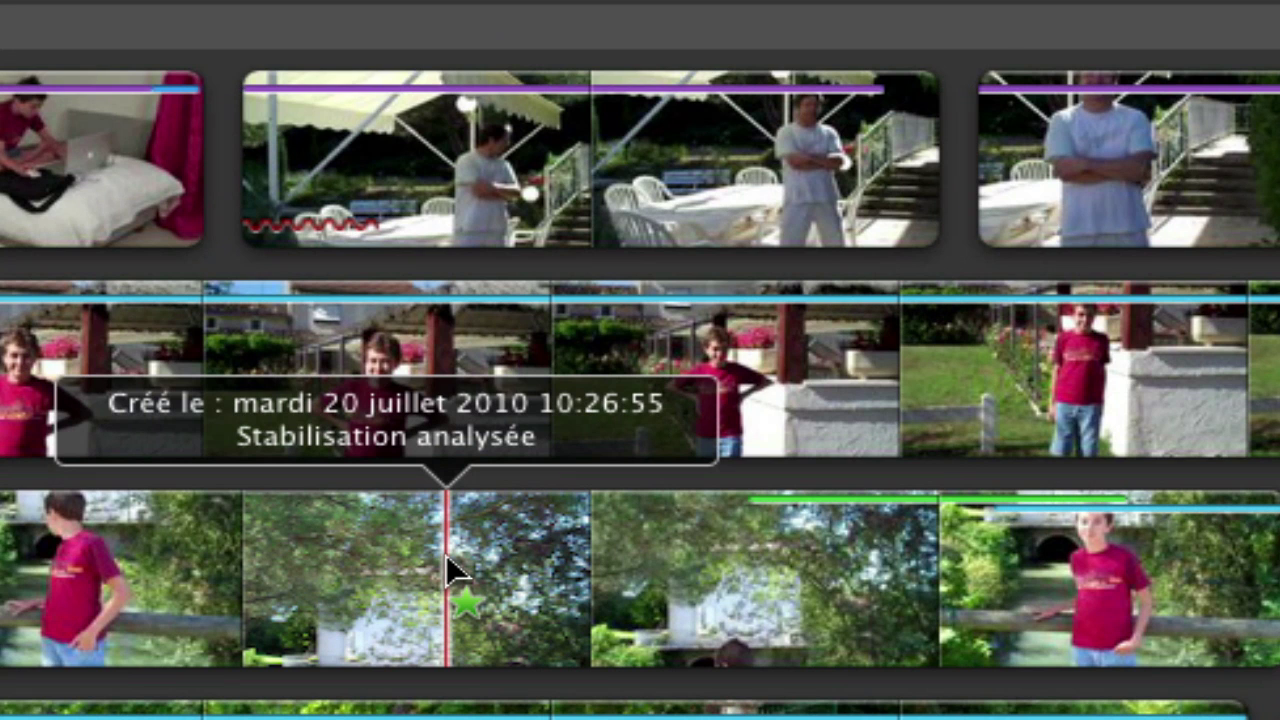
{"action": "left_click_drag", "start_coordinate": [448, 570], "coordinate": [1160, 585]}
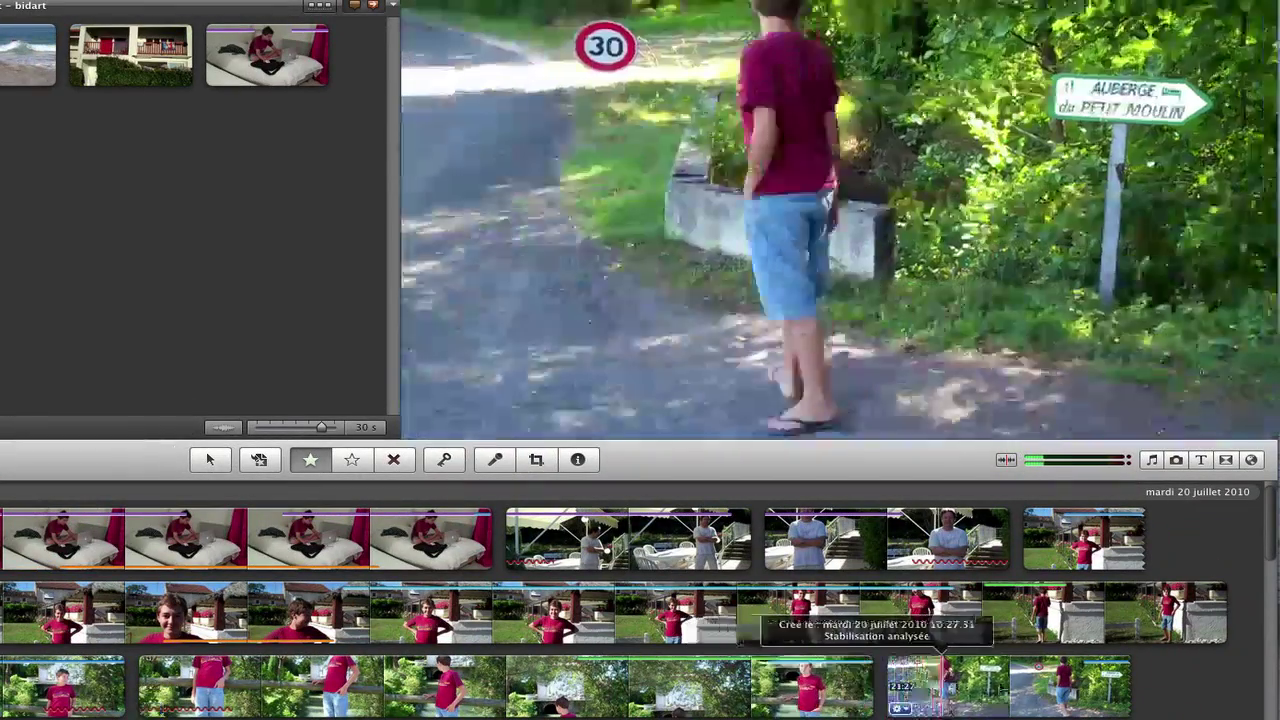
Step: Mark the middle passage of the boy walking along the road past the inn sign as a favorite
{"action": "scroll", "coordinate": [1180, 620], "scroll_direction": "down", "scroll_amount": 2}
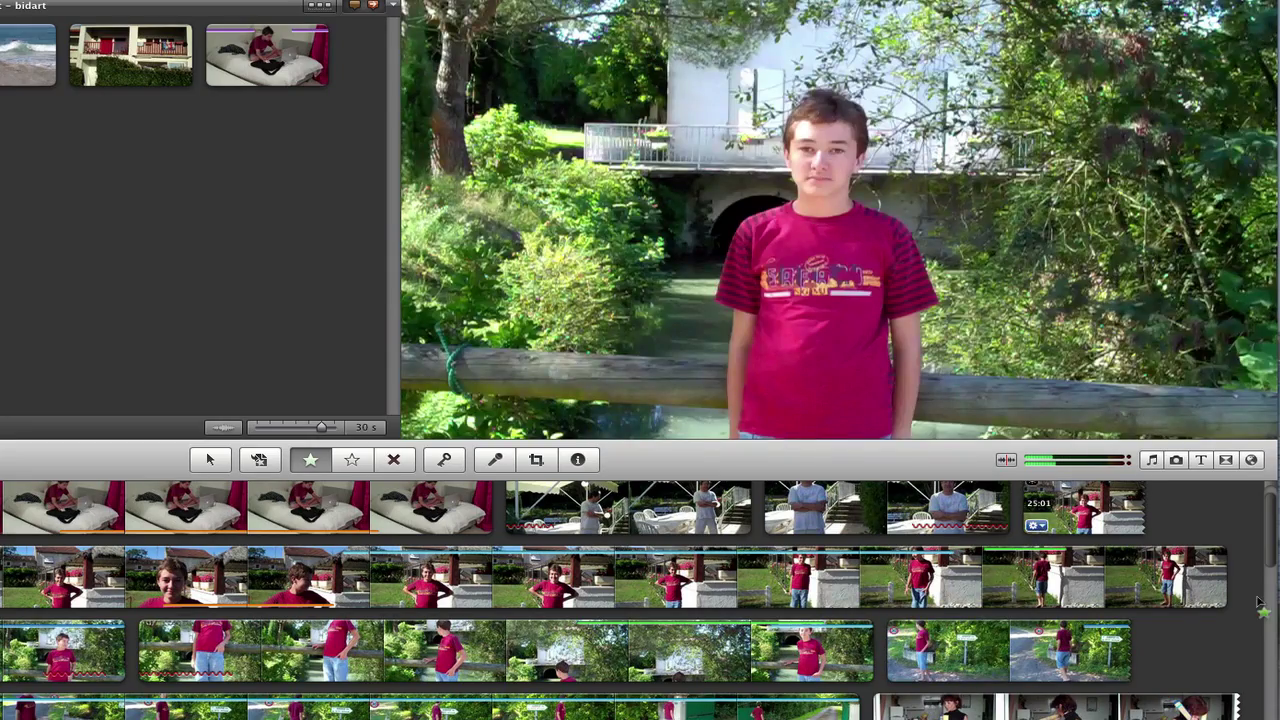
{"action": "scroll", "coordinate": [1268, 556], "scroll_direction": "down", "scroll_amount": 5}
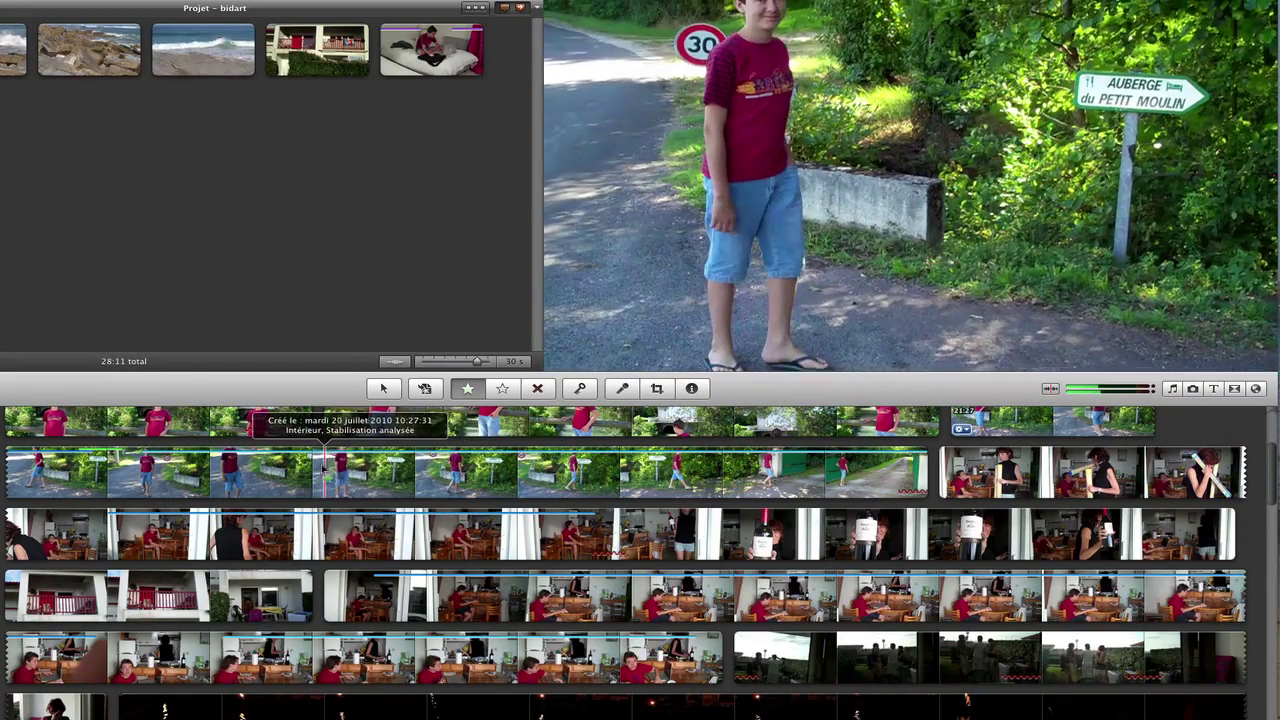
{"action": "left_click_drag", "start_coordinate": [377, 465], "coordinate": [665, 468]}
Step: Mark a passage of the clip of the boy using a laptop at the kitchen table as a favorite
{"action": "scroll", "coordinate": [655, 455], "scroll_direction": "down", "scroll_amount": 5}
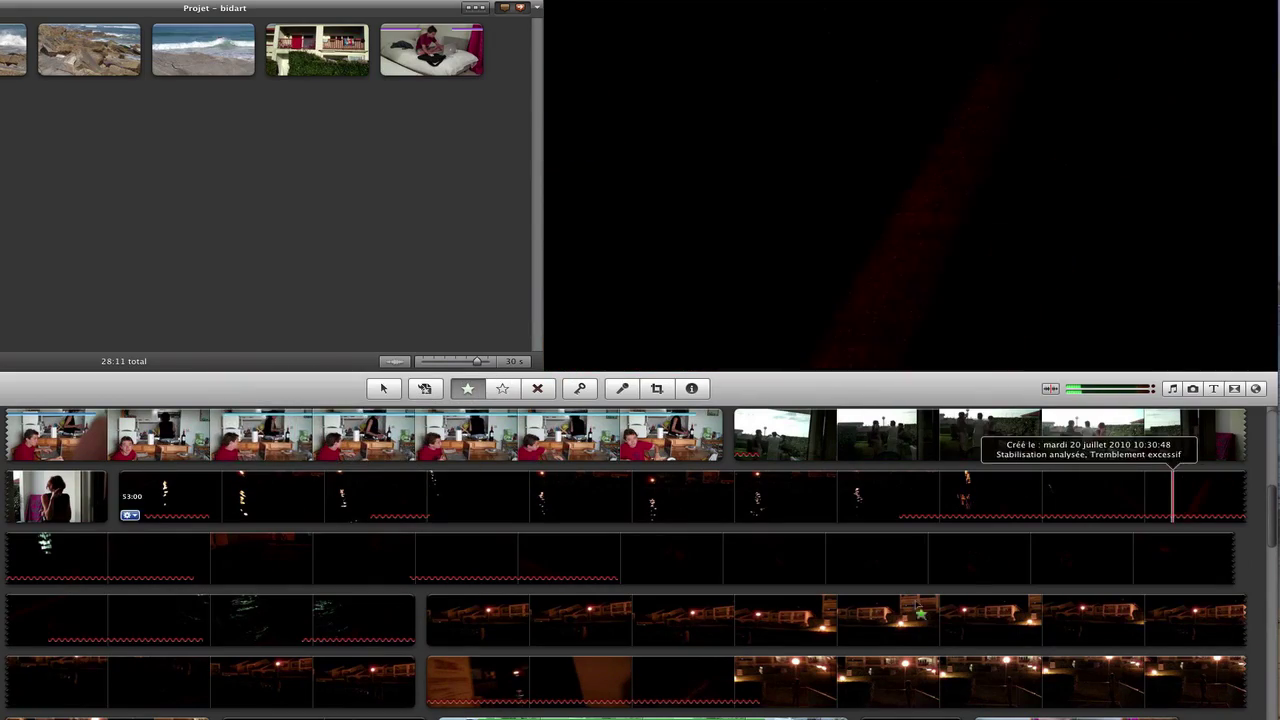
{"action": "scroll", "coordinate": [843, 445], "scroll_direction": "down", "scroll_amount": 5}
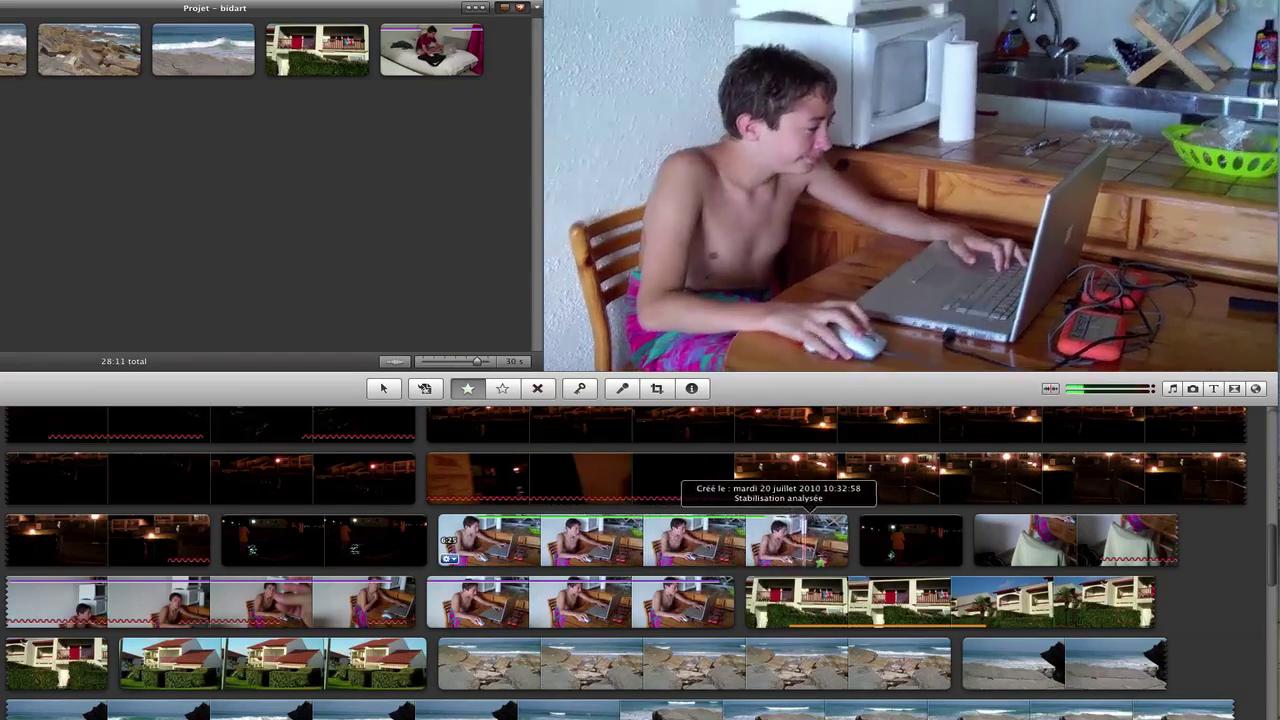
{"action": "left_click_drag", "start_coordinate": [600, 551], "coordinate": [820, 550]}
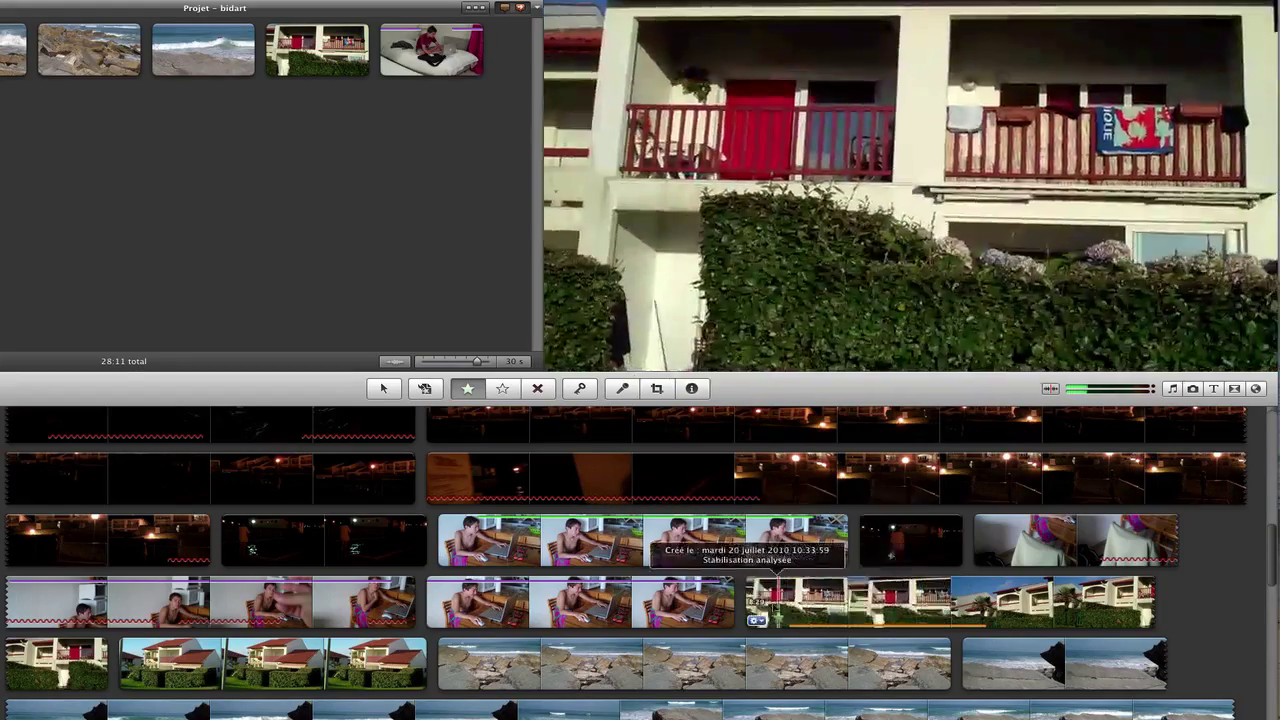
Step: Mark a short passage of the sandy beach footage at the end of the event as a favorite
{"action": "scroll", "coordinate": [880, 600], "scroll_direction": "down", "scroll_amount": 2}
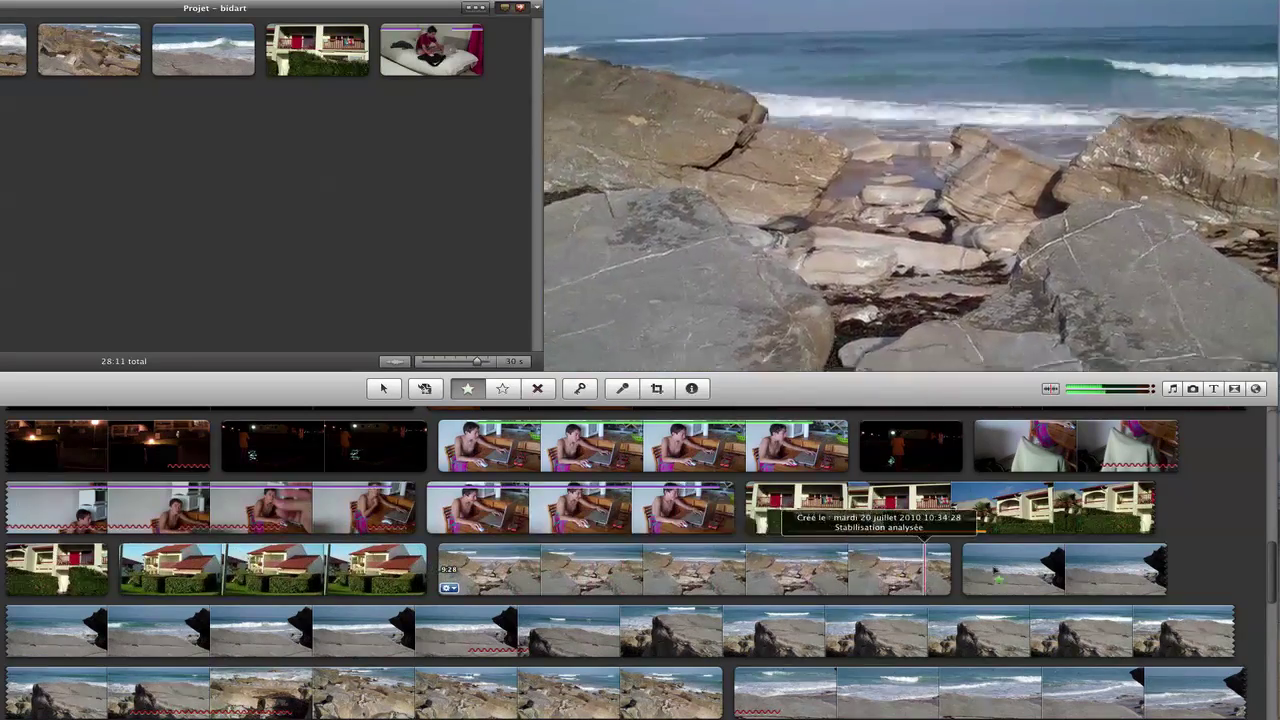
{"action": "scroll", "coordinate": [860, 570], "scroll_direction": "down", "scroll_amount": 5}
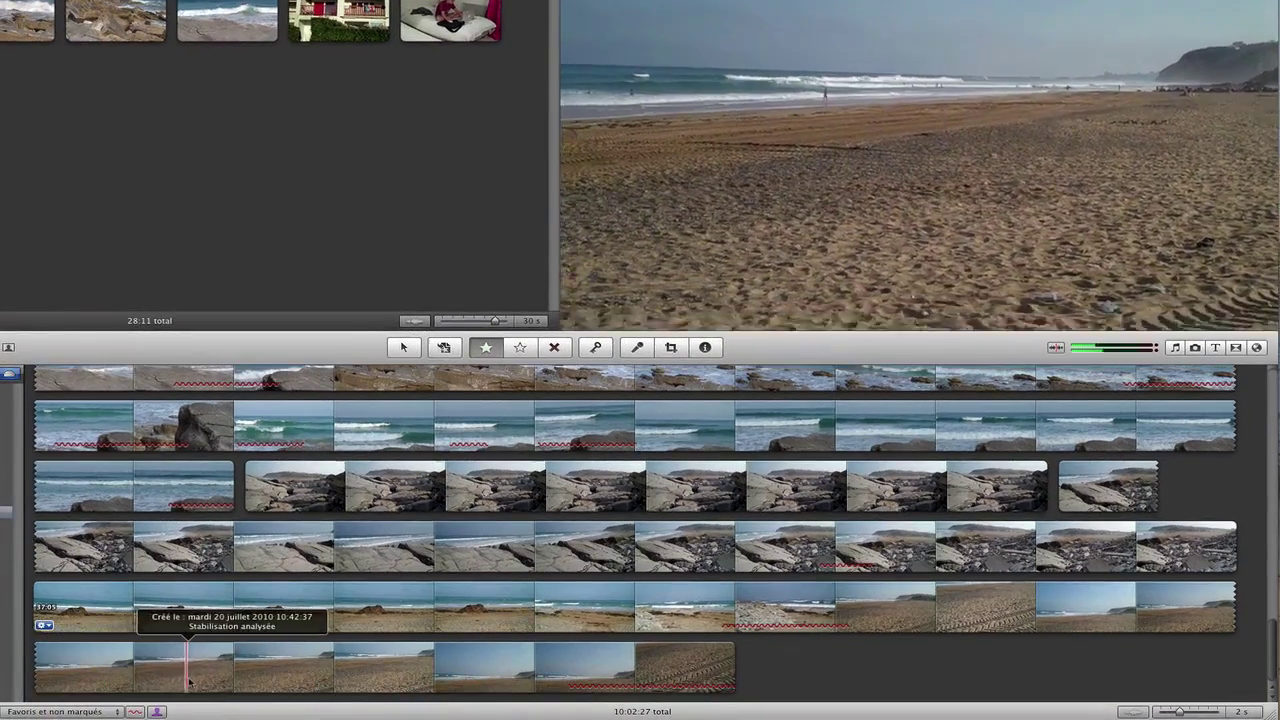
{"action": "left_click_drag", "start_coordinate": [224, 684], "coordinate": [319, 683]}
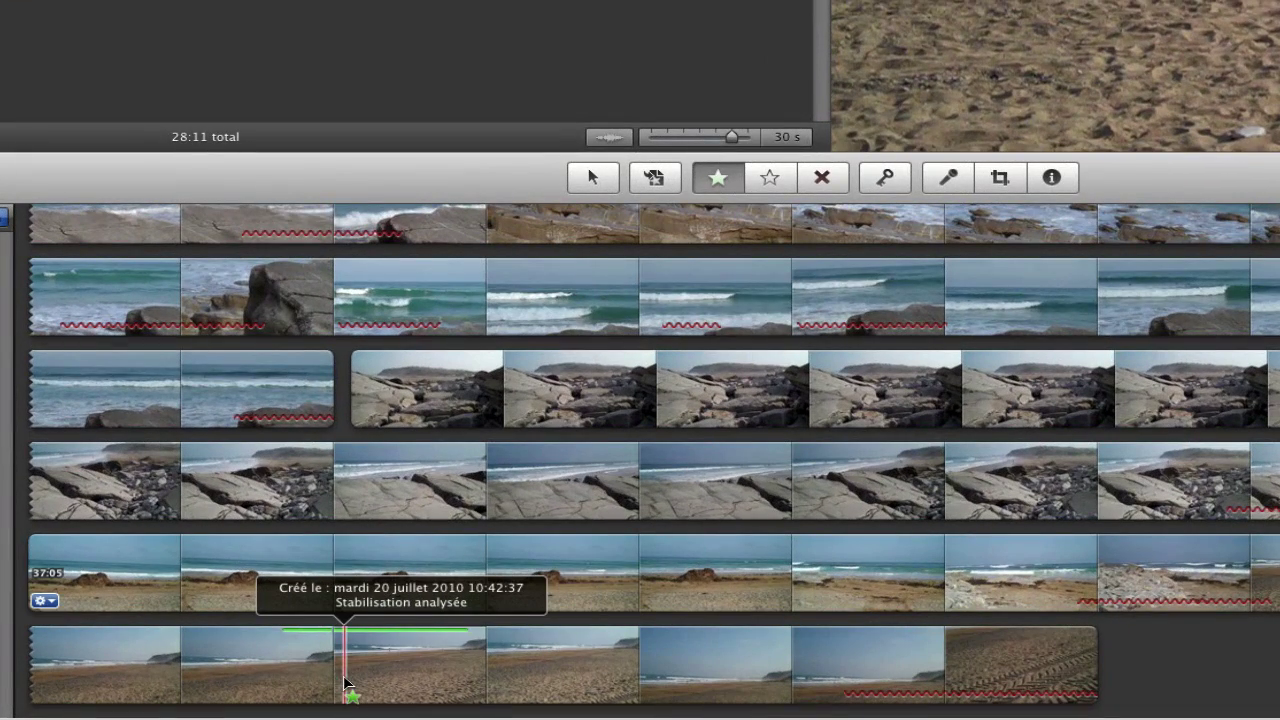
Step: Mark the passage leading up to the boy's close-up in the garden clip as a favorite
{"action": "scroll", "coordinate": [940, 555], "scroll_direction": "up", "scroll_amount": 20}
{"action": "scroll", "coordinate": [940, 565], "scroll_direction": "up", "scroll_amount": 2}
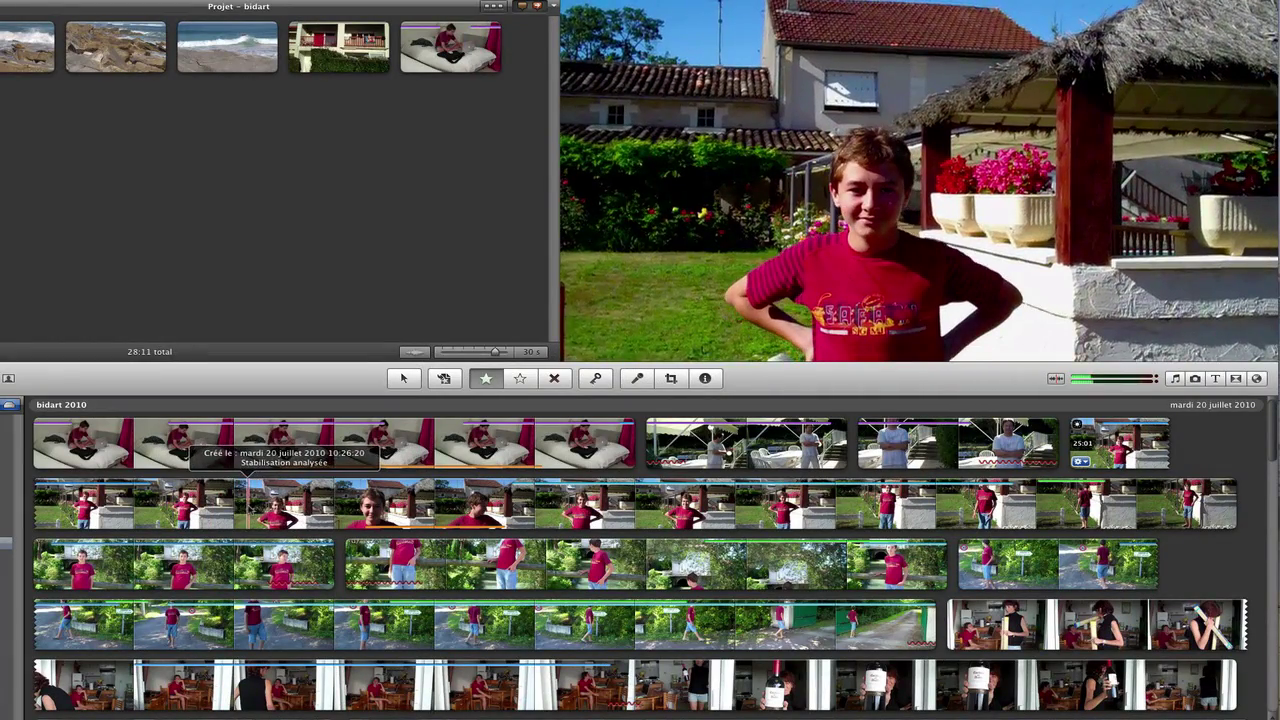
{"action": "left_click_drag", "start_coordinate": [237, 495], "coordinate": [362, 508]}
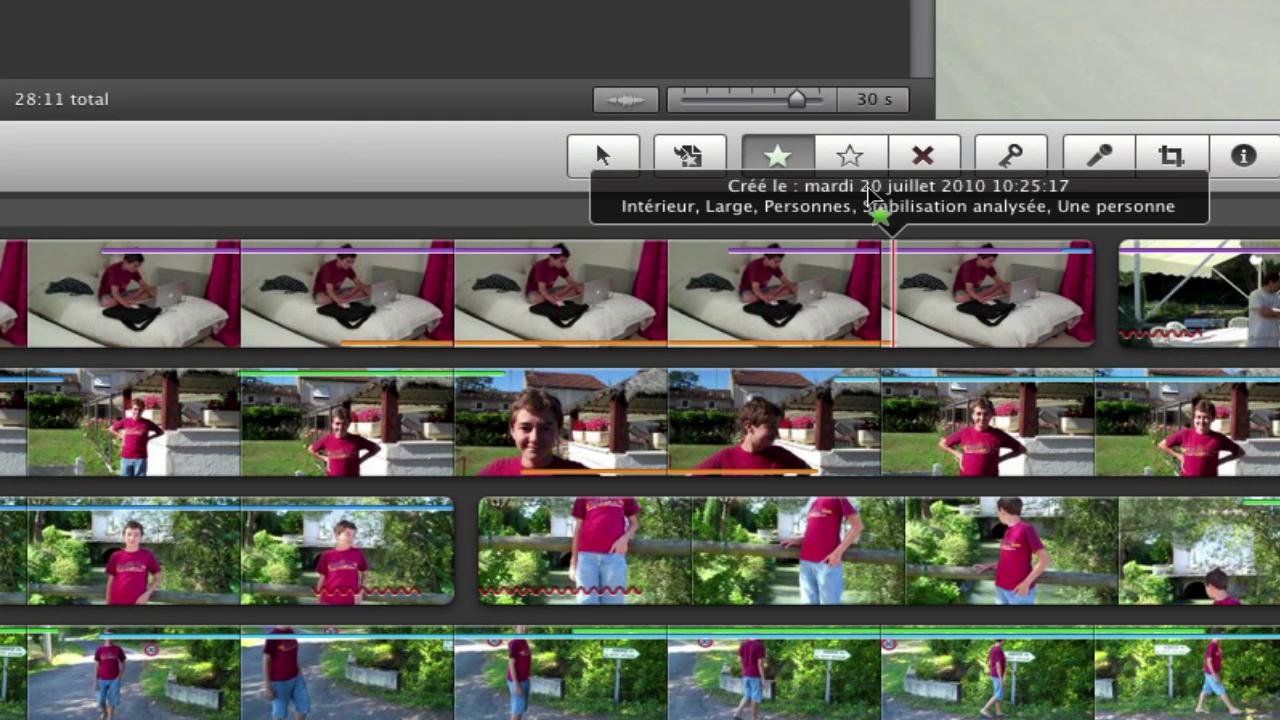
Step: Remove the favorite marking from the boy's garden close-up passage with the unmark tool
{"action": "left_click", "coordinate": [845, 160]}
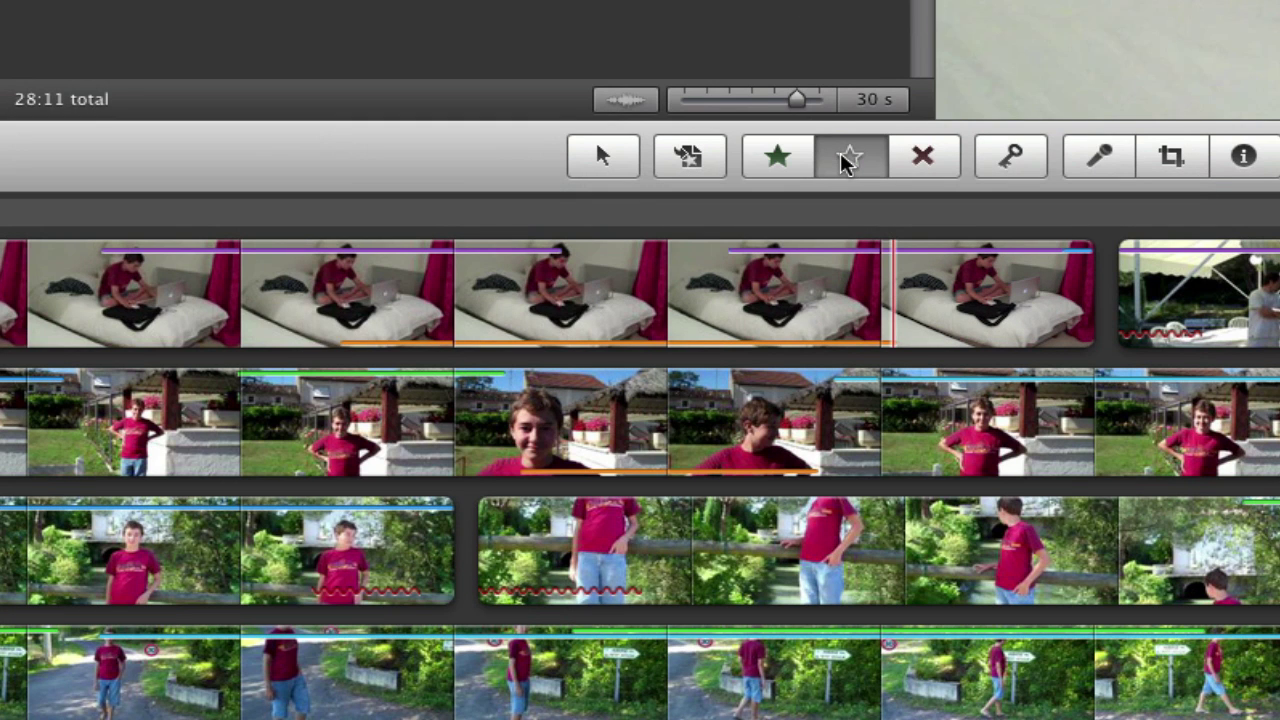
{"action": "left_click_drag", "start_coordinate": [203, 438], "coordinate": [578, 440]}
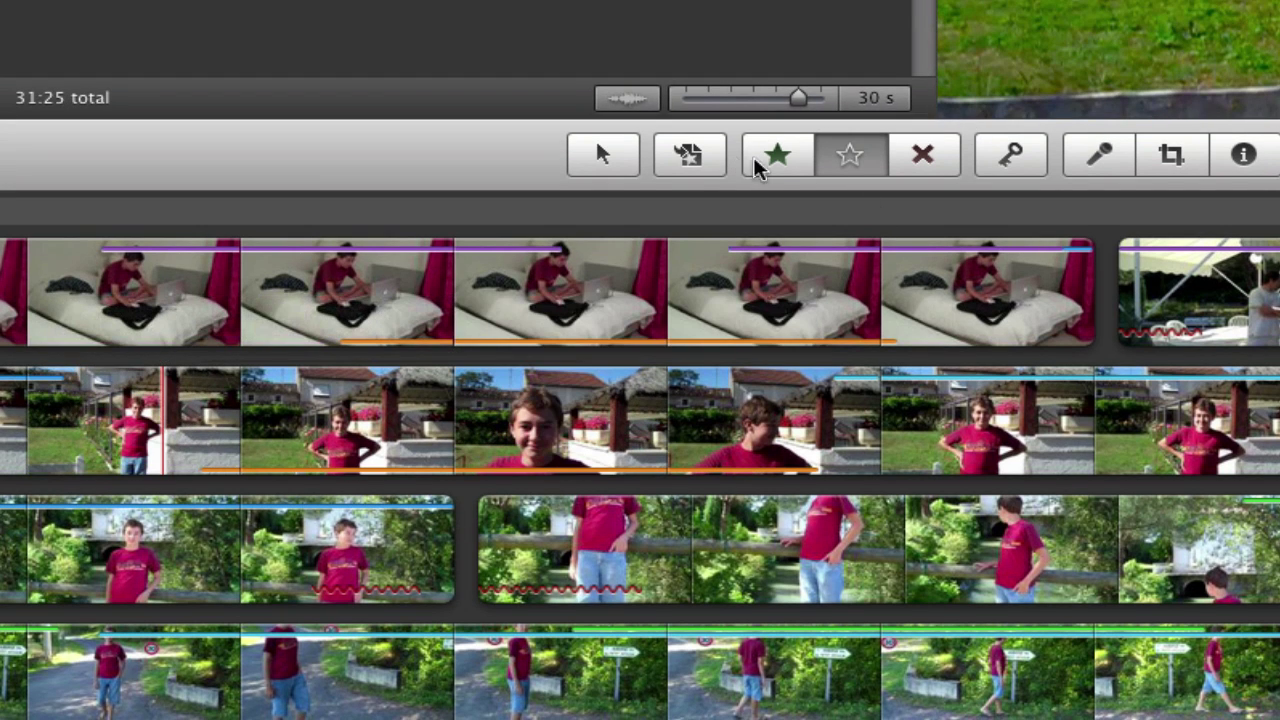
Step: Mark the garden close-up passage as a favorite once more and clear that marking again
{"action": "left_click", "coordinate": [775, 160]}
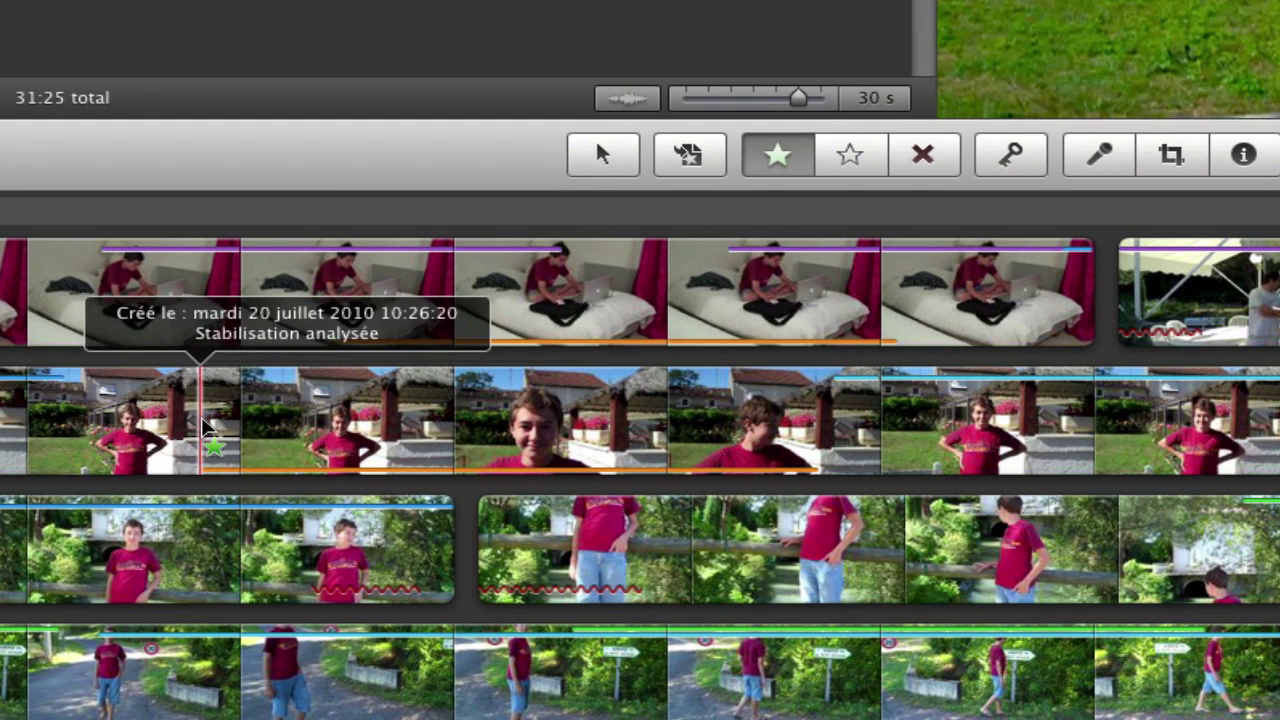
{"action": "left_click_drag", "start_coordinate": [203, 430], "coordinate": [540, 428]}
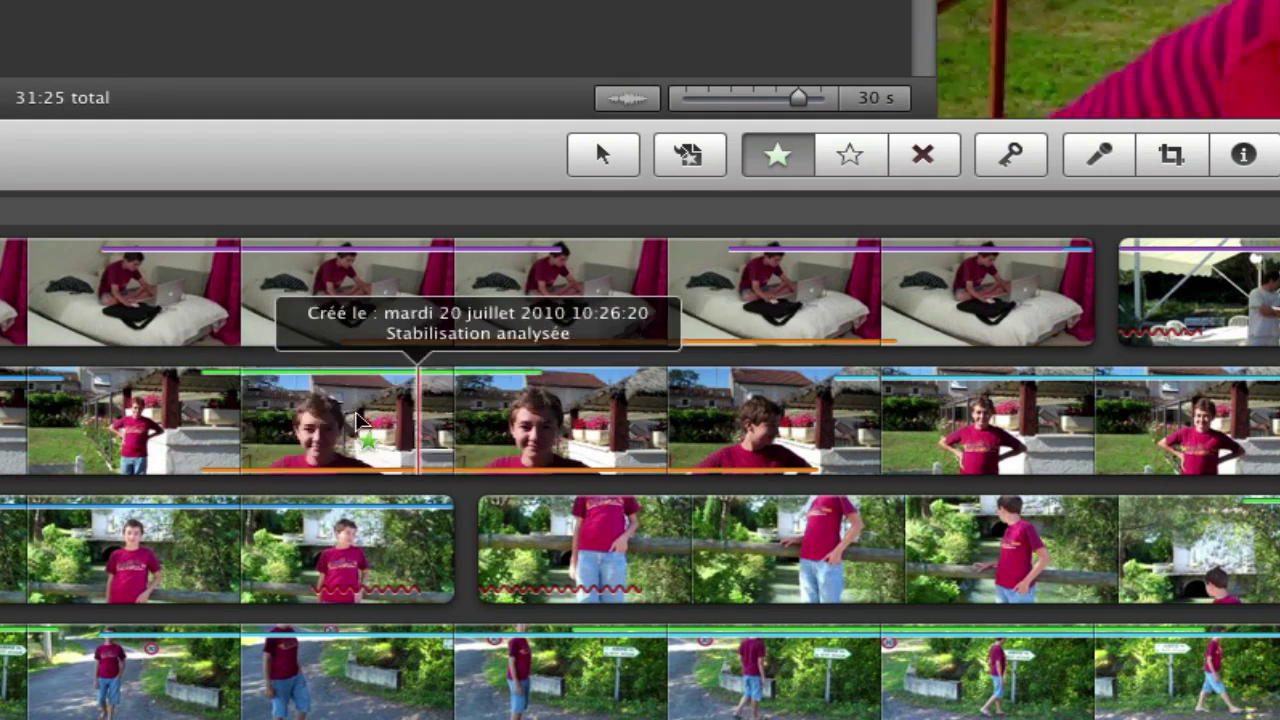
{"action": "left_click", "coordinate": [849, 155]}
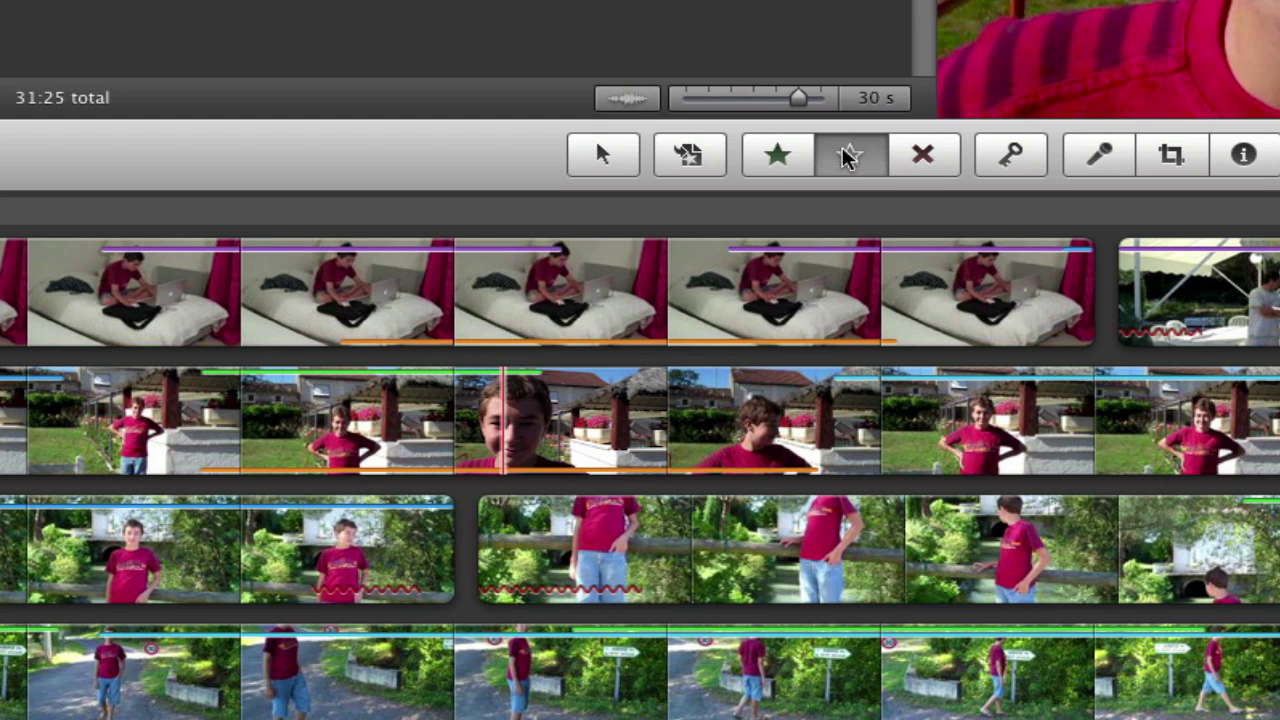
{"action": "left_click_drag", "start_coordinate": [163, 400], "coordinate": [668, 420]}
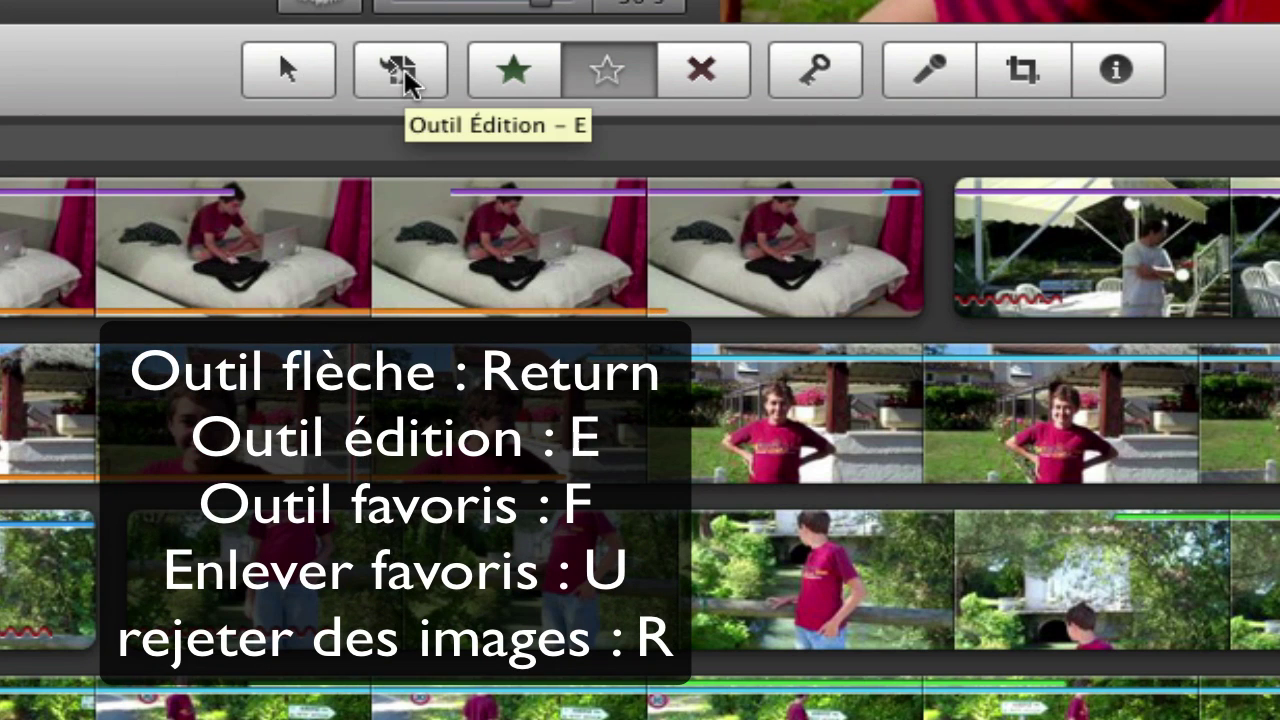
Step: Reject the shaky opening of the 11:12 riverside clip and the shaky passage near the end of the preceding riverside clip
{"action": "left_click", "coordinate": [516, 75]}
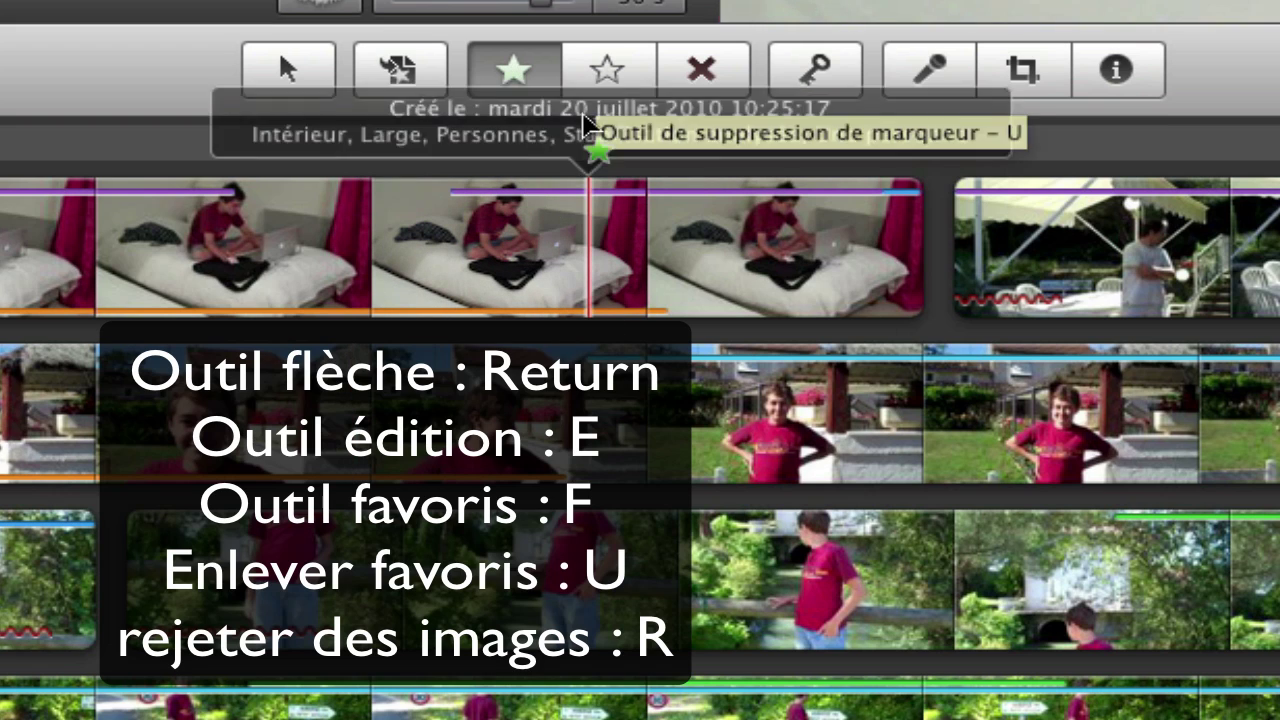
{"action": "key", "text": "u"}
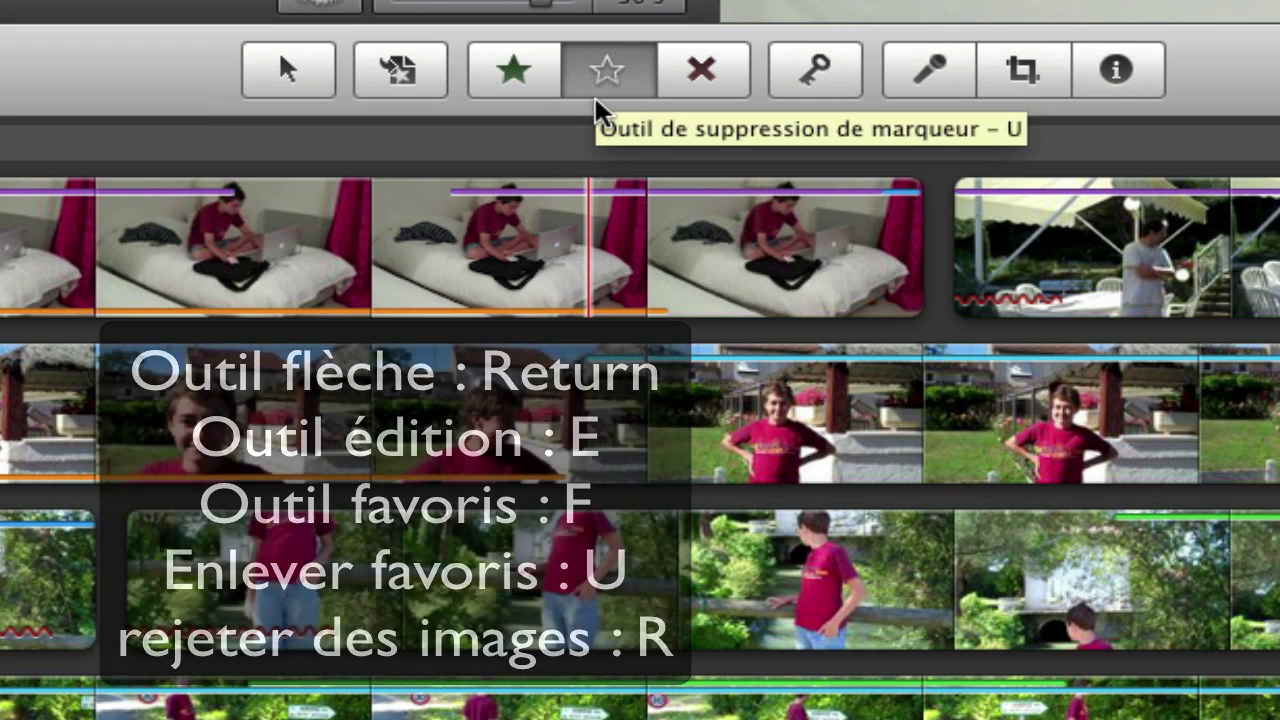
{"action": "key", "text": "r"}
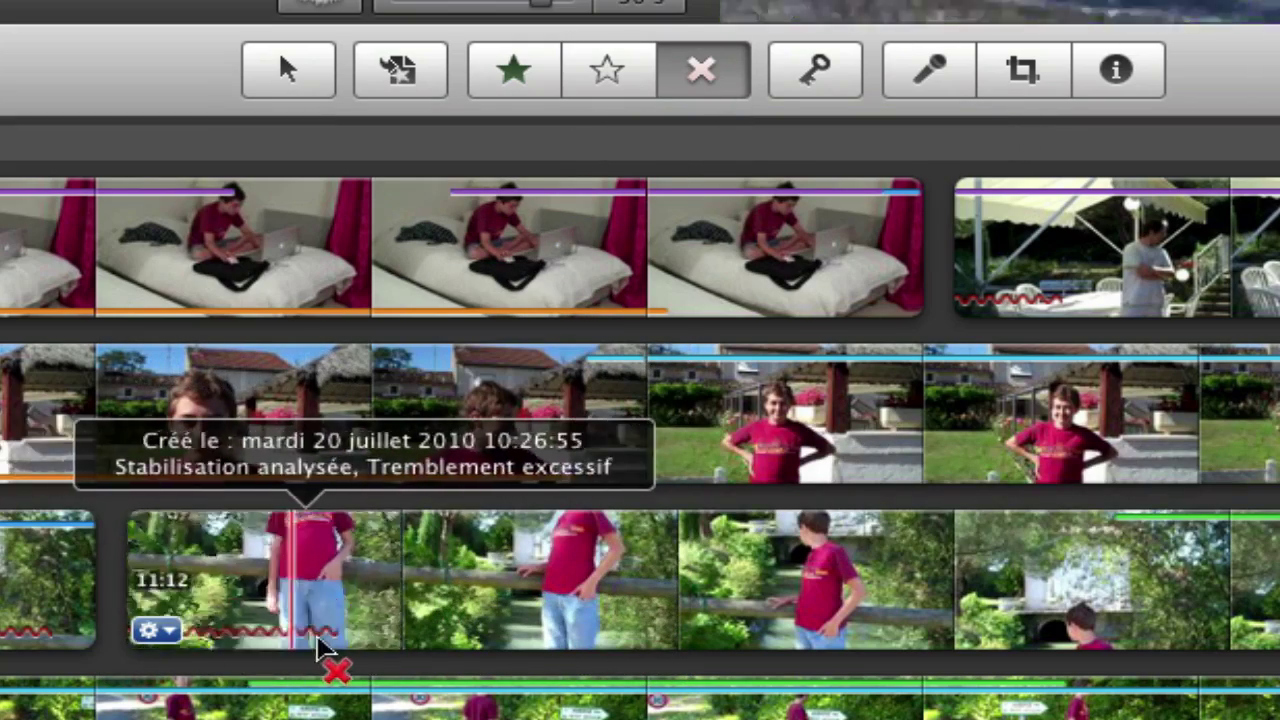
{"action": "left_click_drag", "start_coordinate": [113, 625], "coordinate": [372, 612]}
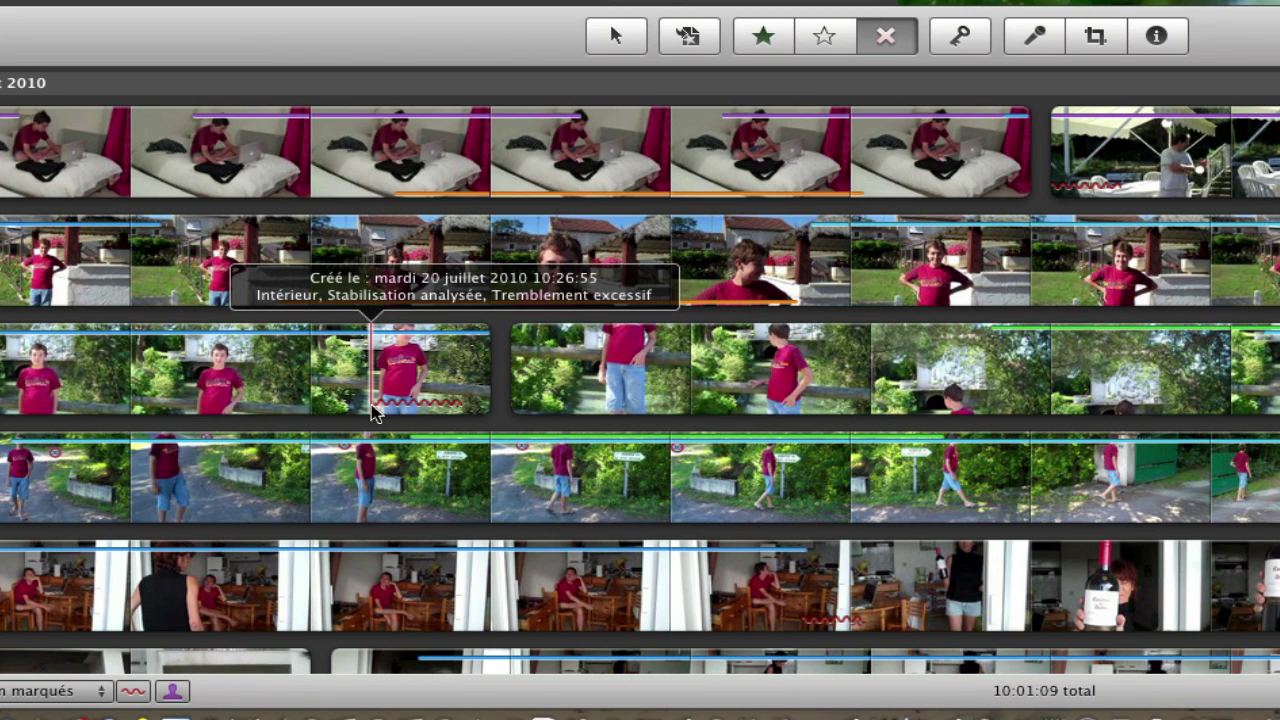
{"action": "left_click_drag", "start_coordinate": [371, 404], "coordinate": [479, 409]}
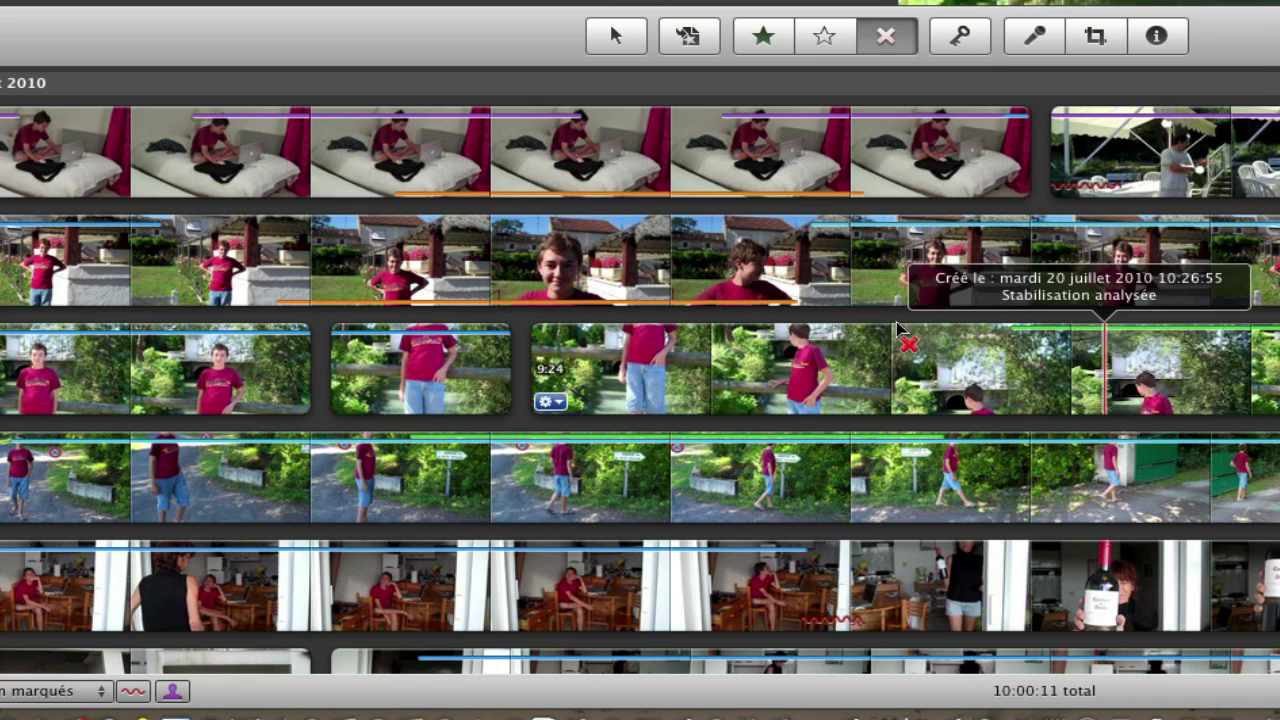
Step: Reject the shaky passages in the dark night clips and in the 11:23 indoor clip of the boy at the table
{"action": "scroll", "coordinate": [860, 400], "scroll_direction": "down", "scroll_amount": 5}
{"action": "scroll", "coordinate": [745, 475], "scroll_direction": "down", "scroll_amount": 4}
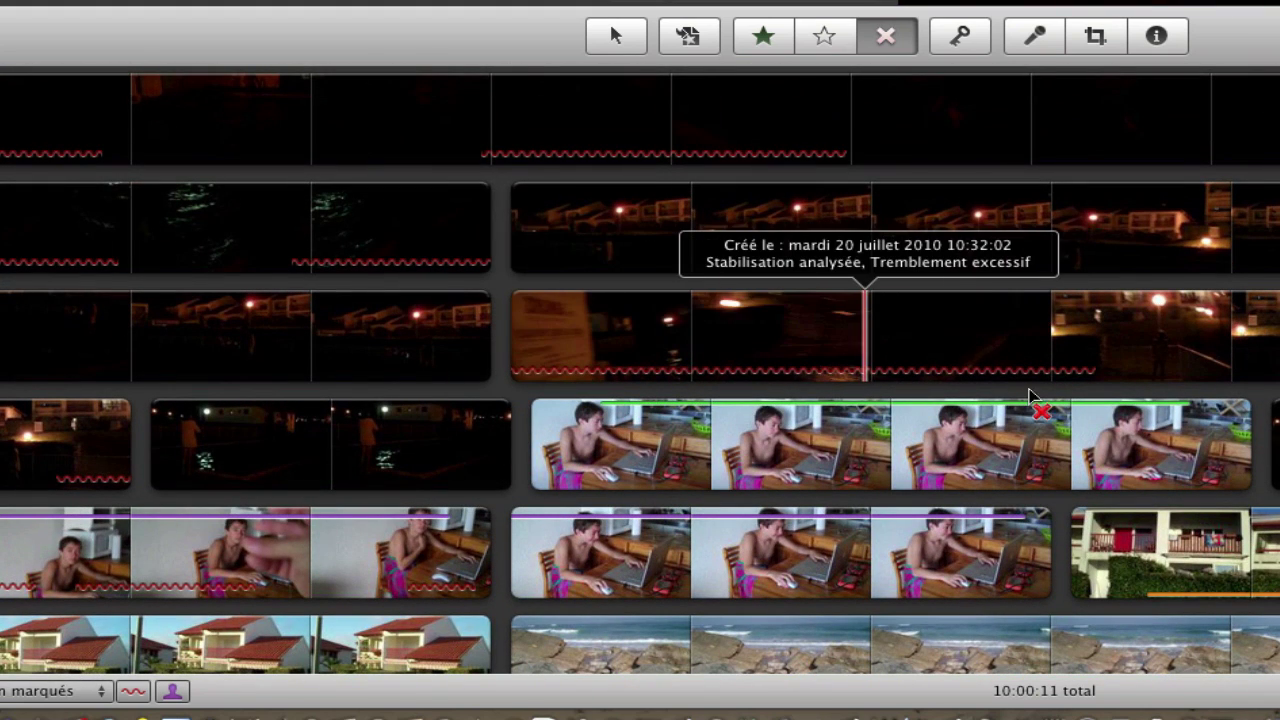
{"action": "left_click_drag", "start_coordinate": [508, 371], "coordinate": [1108, 388]}
{"action": "left_click_drag", "start_coordinate": [484, 158], "coordinate": [849, 174]}
{"action": "left_click_drag", "start_coordinate": [143, 174], "coordinate": [9, 229]}
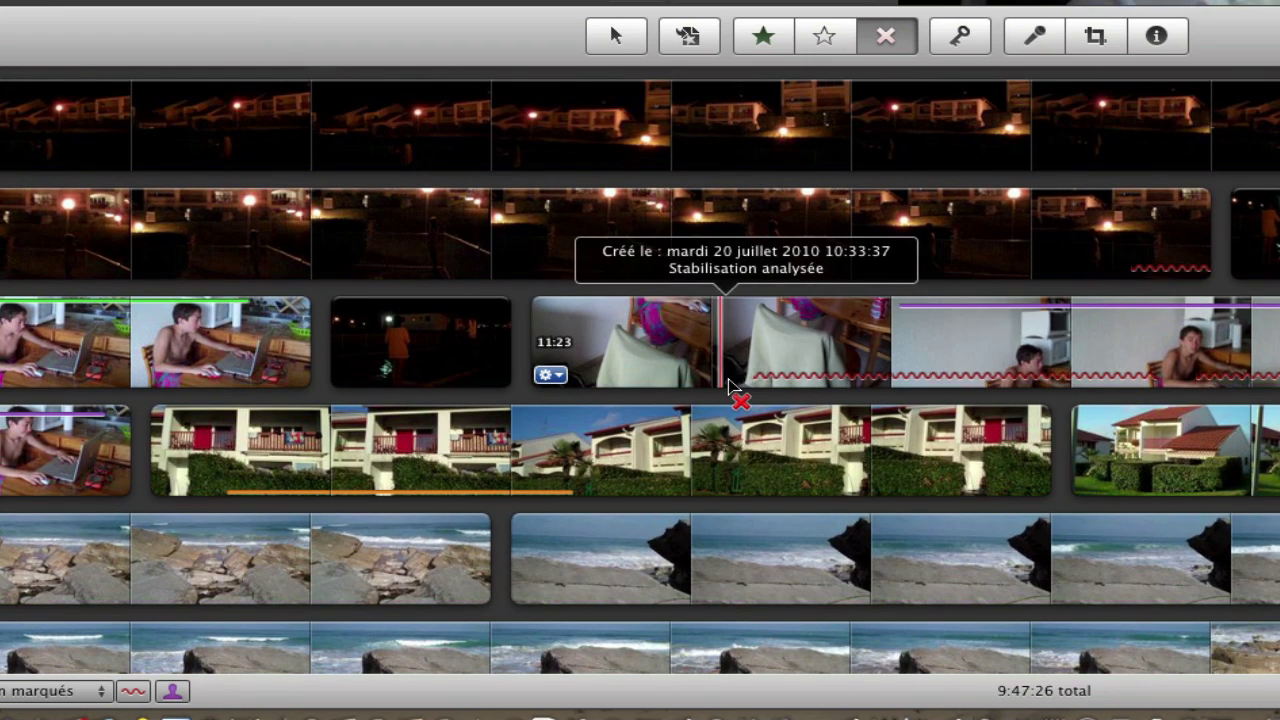
{"action": "left_click_drag", "start_coordinate": [737, 388], "coordinate": [1272, 385]}
{"action": "left_click_drag", "start_coordinate": [1130, 383], "coordinate": [1265, 380]}
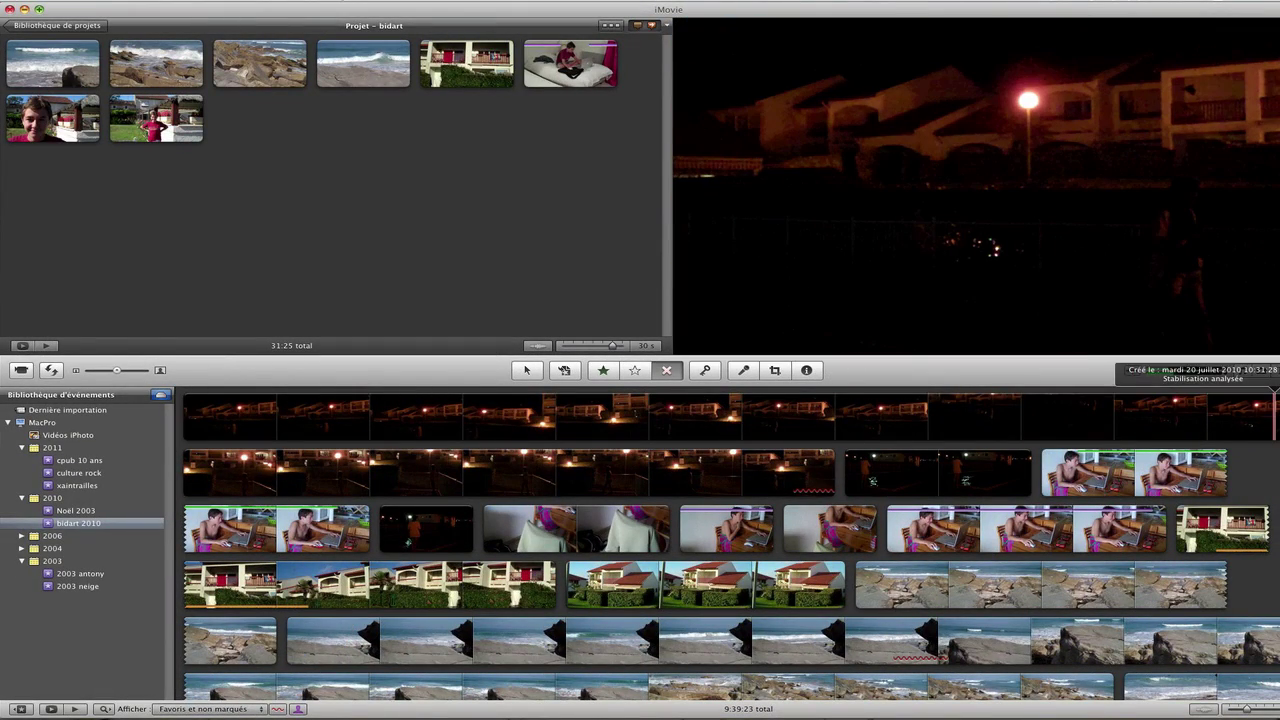
Step: Add a 1:10 segment of the seaside rock footage as a cutaway (Plan de coupe) over the boy's close-up clip in the project
{"action": "scroll", "coordinate": [1135, 420], "scroll_direction": "down", "scroll_amount": 10}
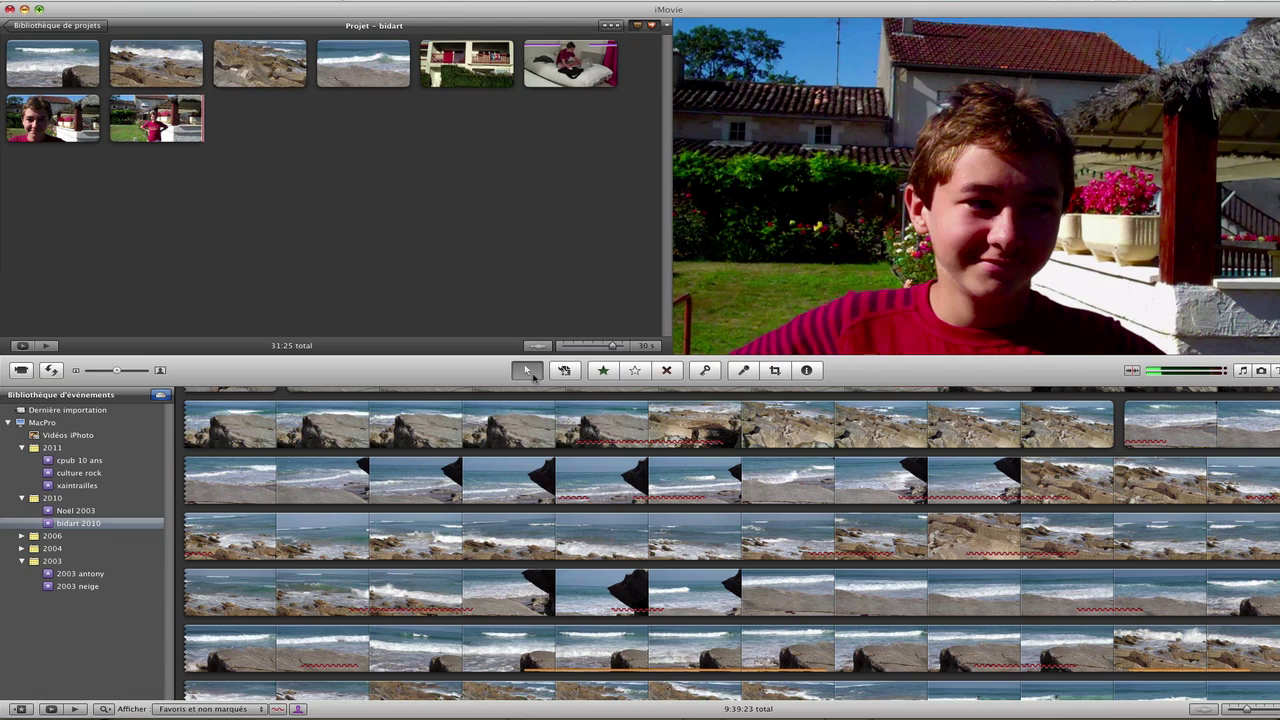
{"action": "left_click", "coordinate": [52, 64]}
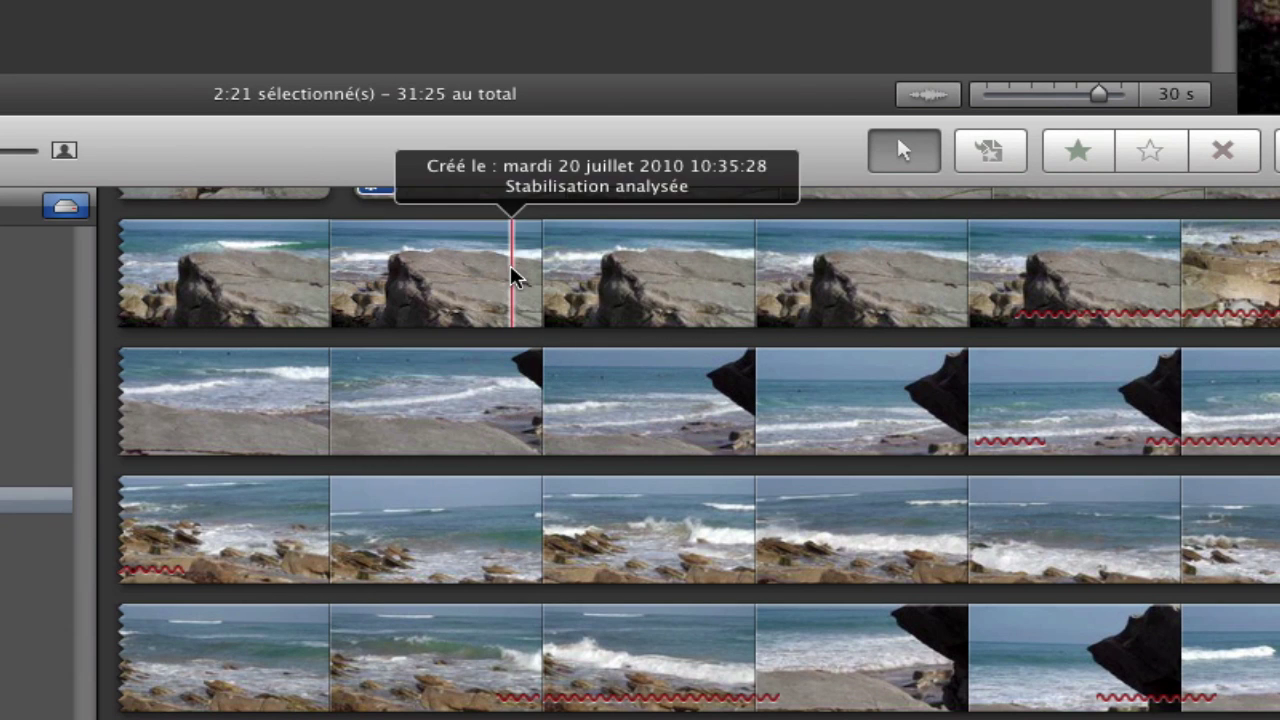
{"action": "left_click_drag", "start_coordinate": [538, 290], "coordinate": [681, 285]}
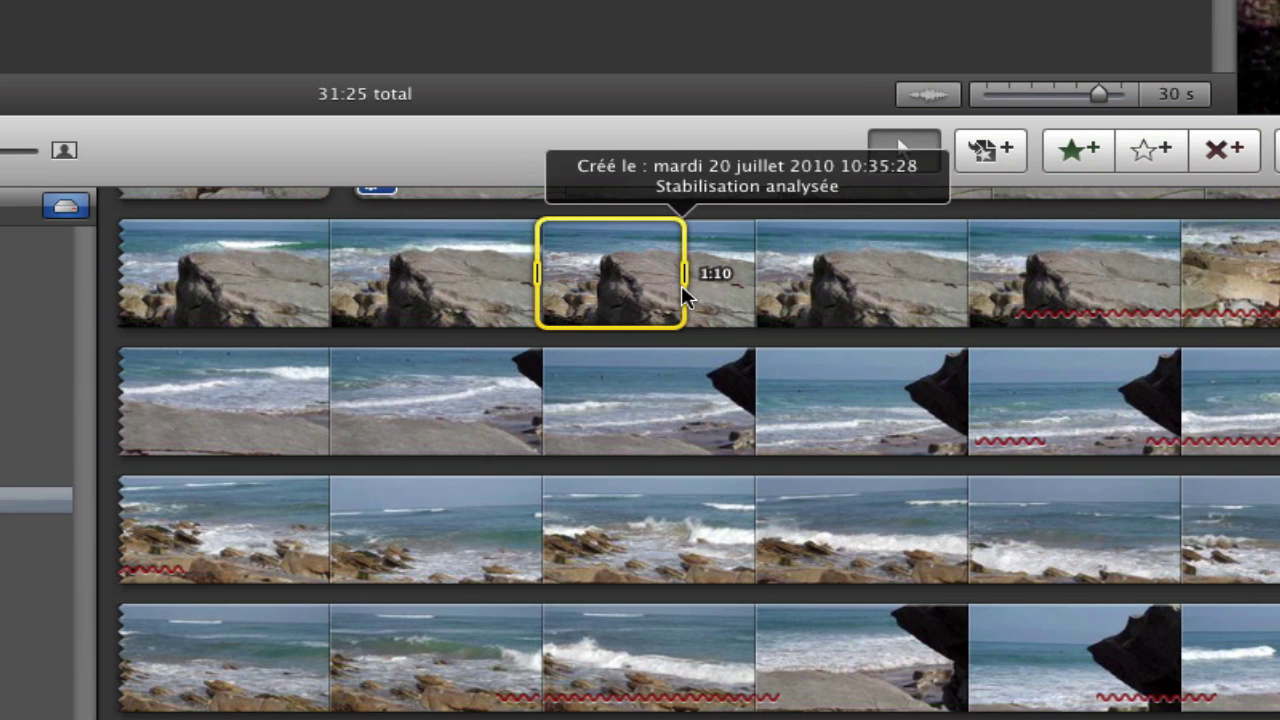
{"action": "left_click_drag", "start_coordinate": [679, 288], "coordinate": [224, 0]}
{"action": "left_click_drag", "start_coordinate": [352, 200], "coordinate": [178, 0]}
{"action": "left_click_drag", "start_coordinate": [207, 247], "coordinate": [207, 247]}
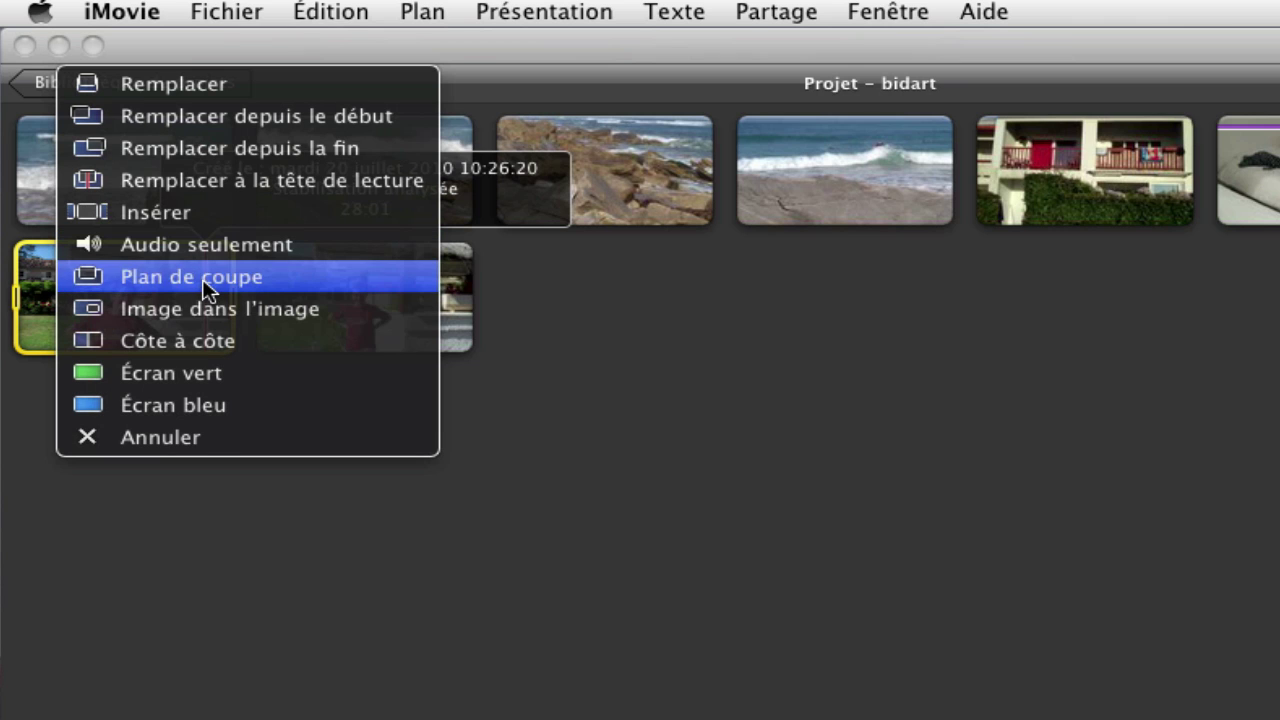
{"action": "left_click", "coordinate": [203, 281]}
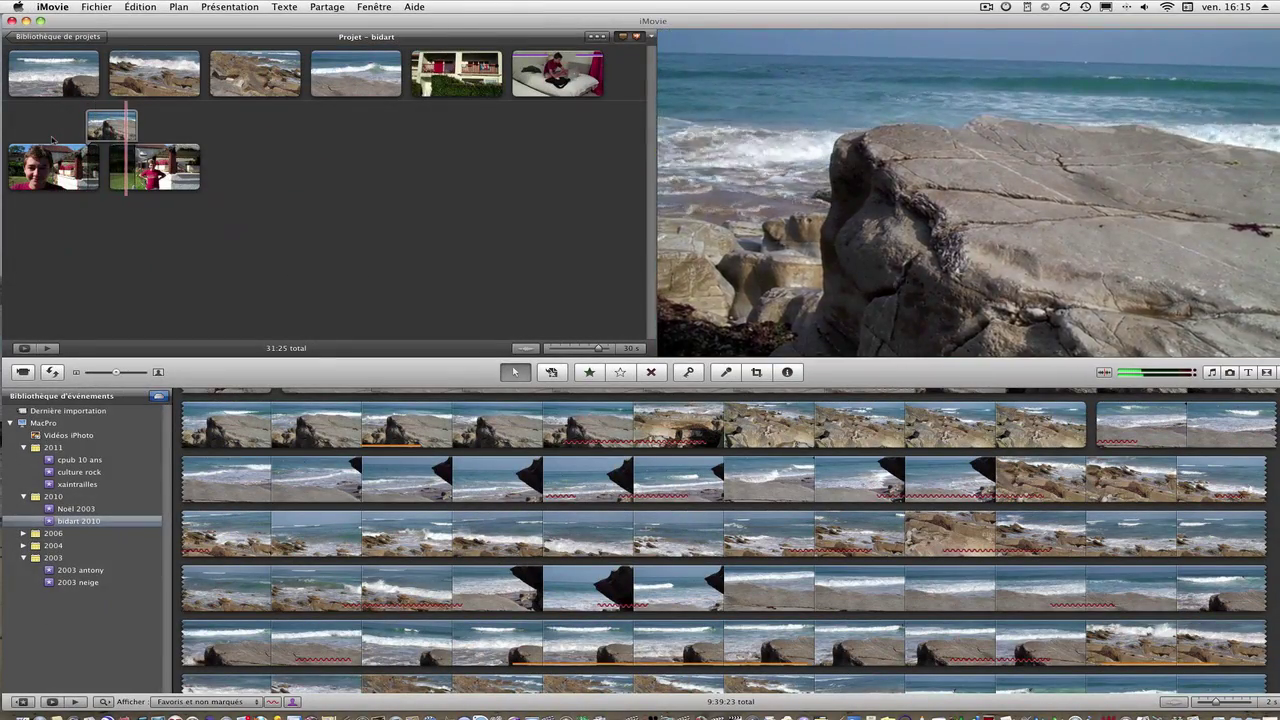
Step: Reposition the rock cutaway so that it spans the cut between the two garden clips
{"action": "mouse_move", "coordinate": [119, 122]}
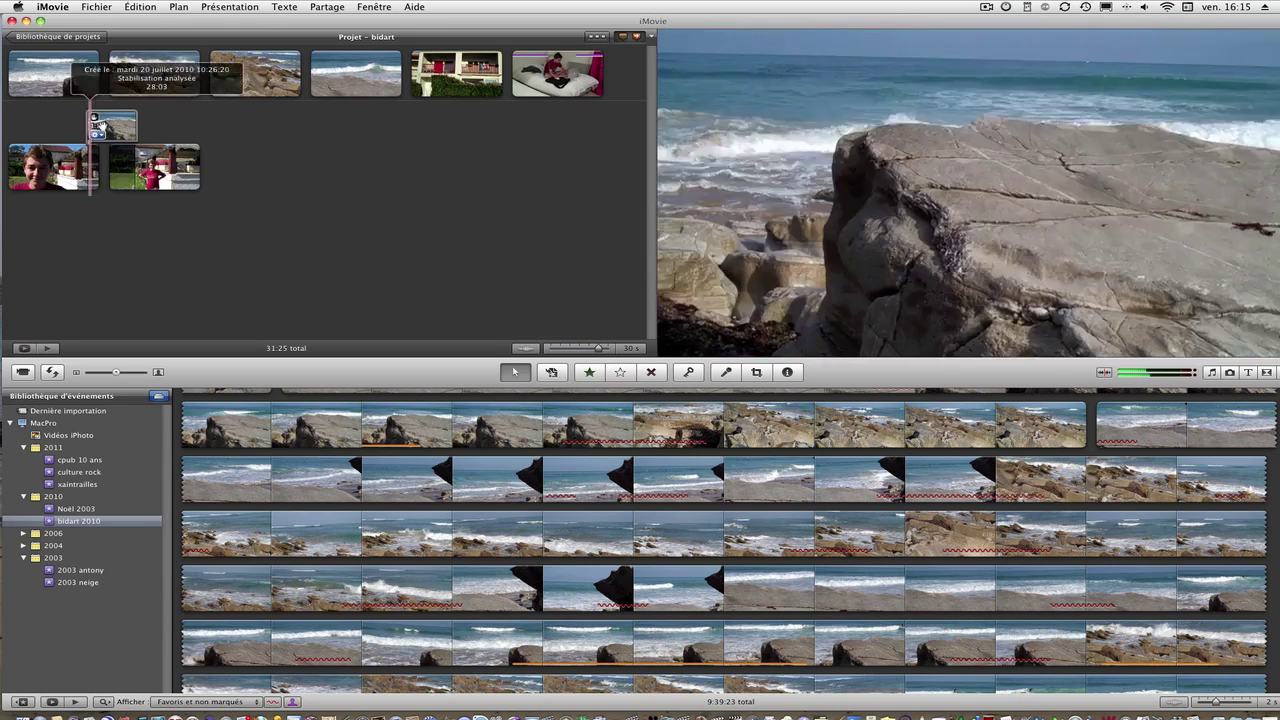
{"action": "mouse_move", "coordinate": [119, 122]}
{"action": "left_mouse_down"}
{"action": "mouse_move", "coordinate": [86, 124]}
{"action": "mouse_move", "coordinate": [105, 129]}
{"action": "left_mouse_up"}
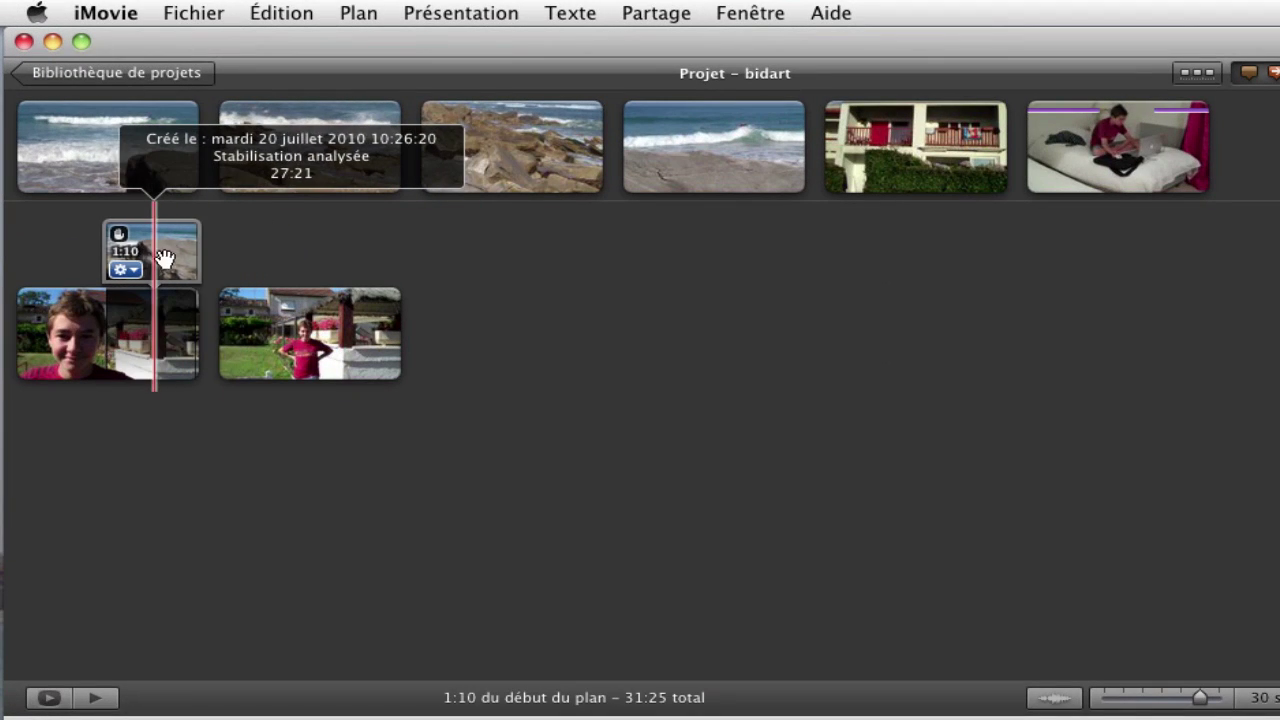
{"action": "left_click_drag", "start_coordinate": [211, 259], "coordinate": [80, 265]}
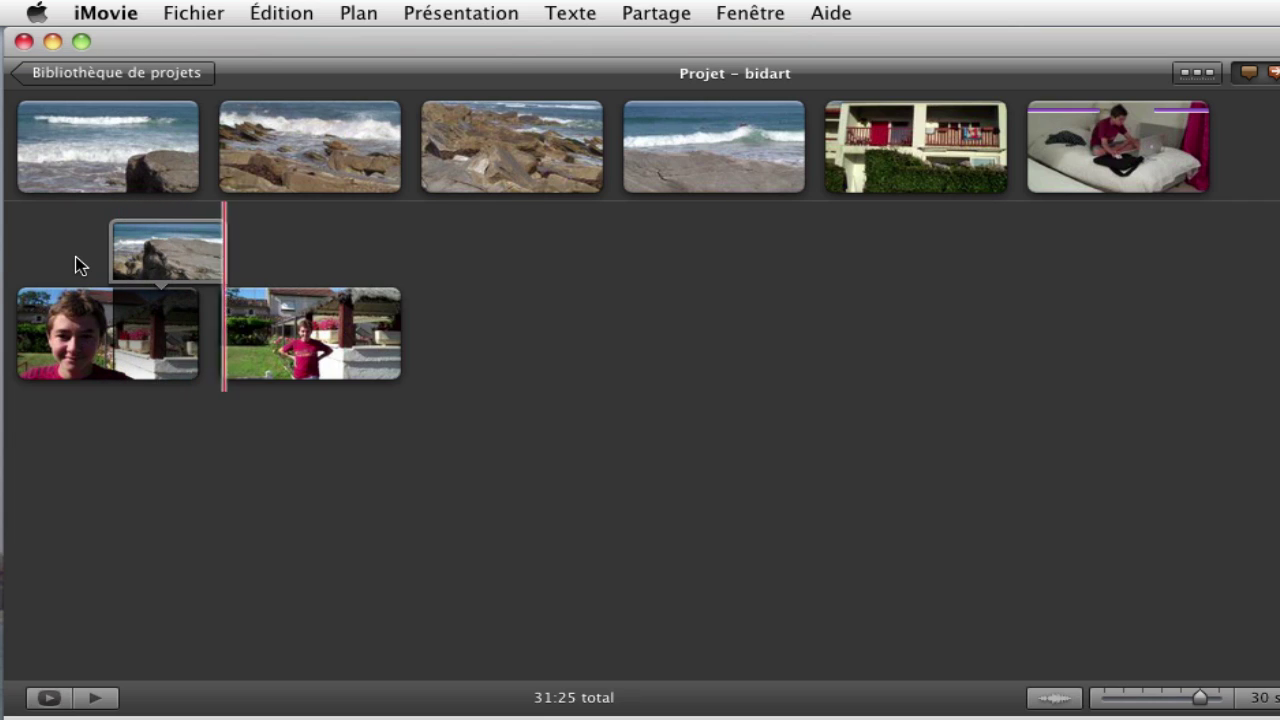
{"action": "left_click_drag", "start_coordinate": [177, 251], "coordinate": [220, 251]}
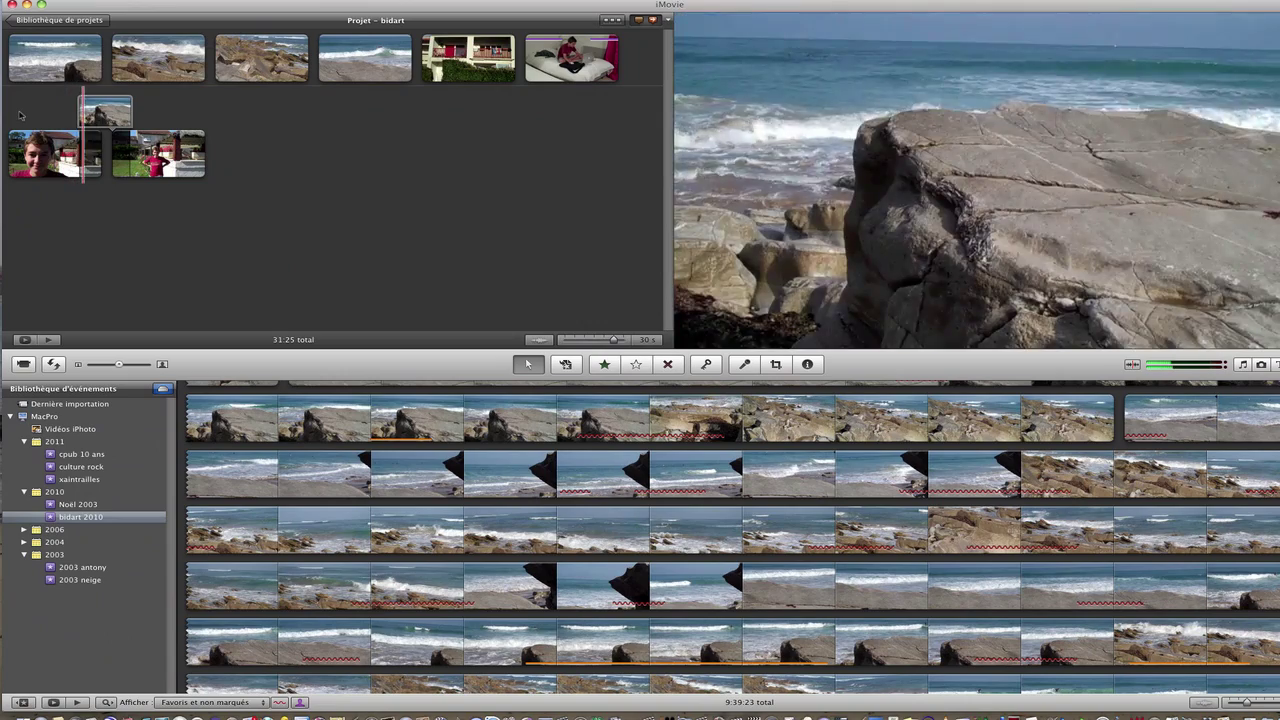
Step: Try a longer cutaway across both garden clips, play it back, and shorten it to 1:15 over the cut
{"action": "mouse_move", "coordinate": [126, 110]}
{"action": "left_click_drag", "start_coordinate": [128, 110], "coordinate": [56, 113]}
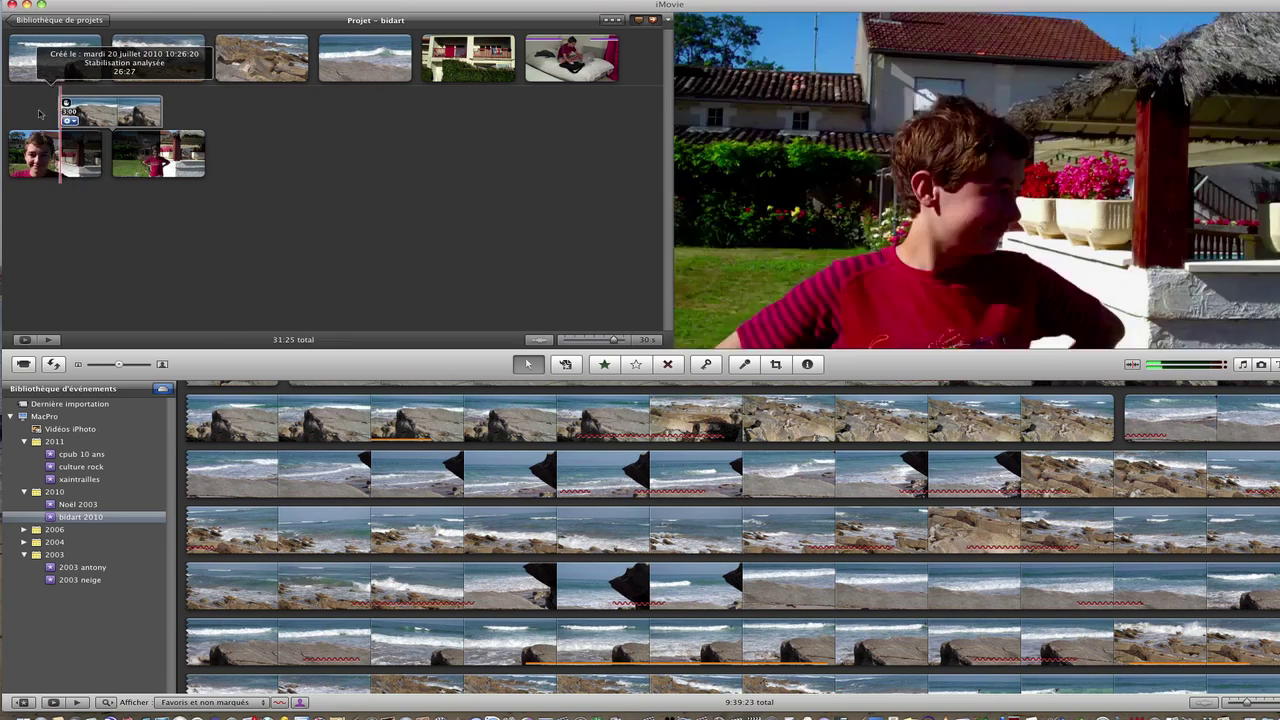
{"action": "key", "text": "space"}
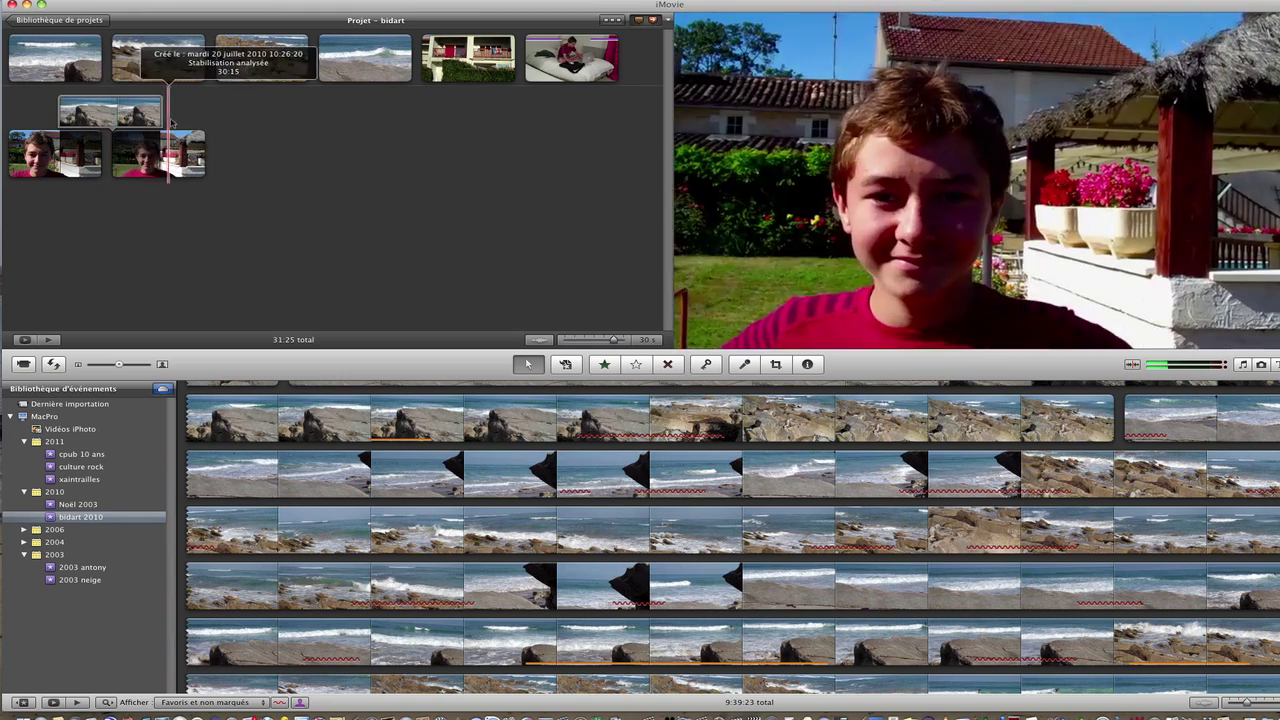
{"action": "left_click_drag", "start_coordinate": [157, 117], "coordinate": [107, 114]}
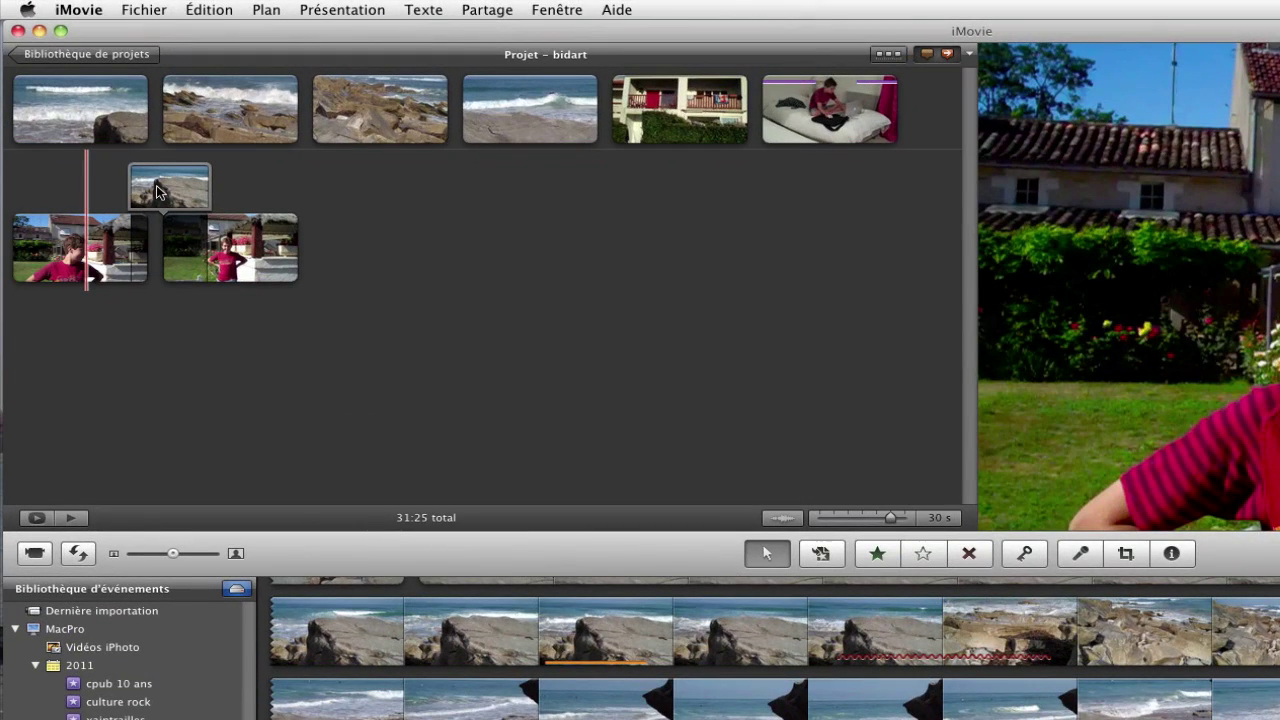
Step: Give the rock cutaway a manual fade (Fondu en plan de coupe) of 0:20
{"action": "double_click", "coordinate": [156, 192]}
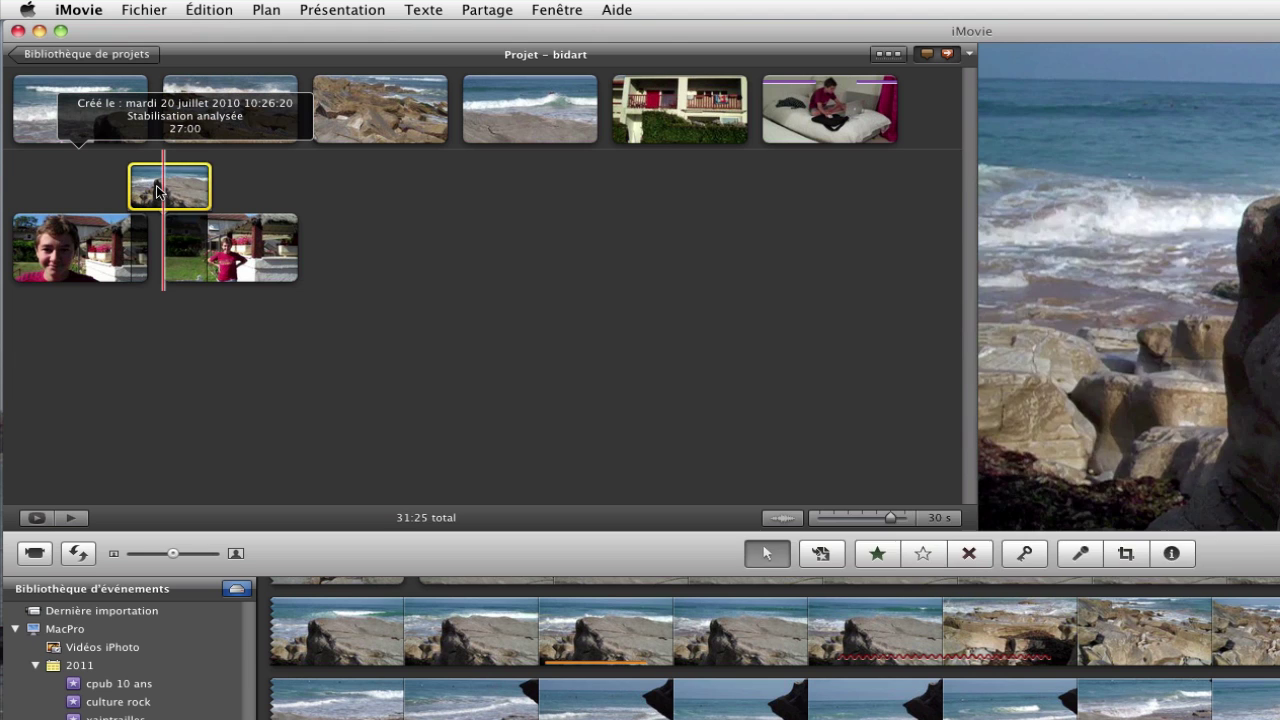
{"action": "left_click_drag", "start_coordinate": [972, 158], "coordinate": [588, 110]}
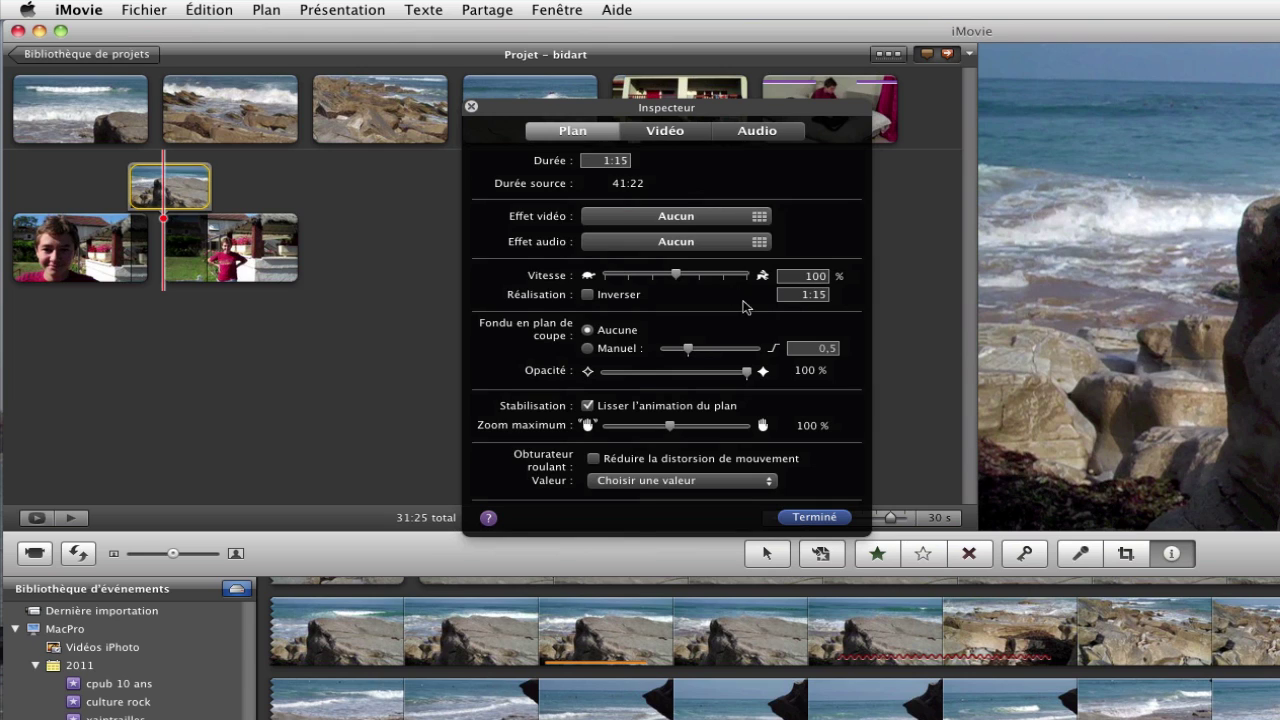
{"action": "left_click", "coordinate": [588, 350]}
{"action": "left_click_drag", "start_coordinate": [689, 352], "coordinate": [696, 359]}
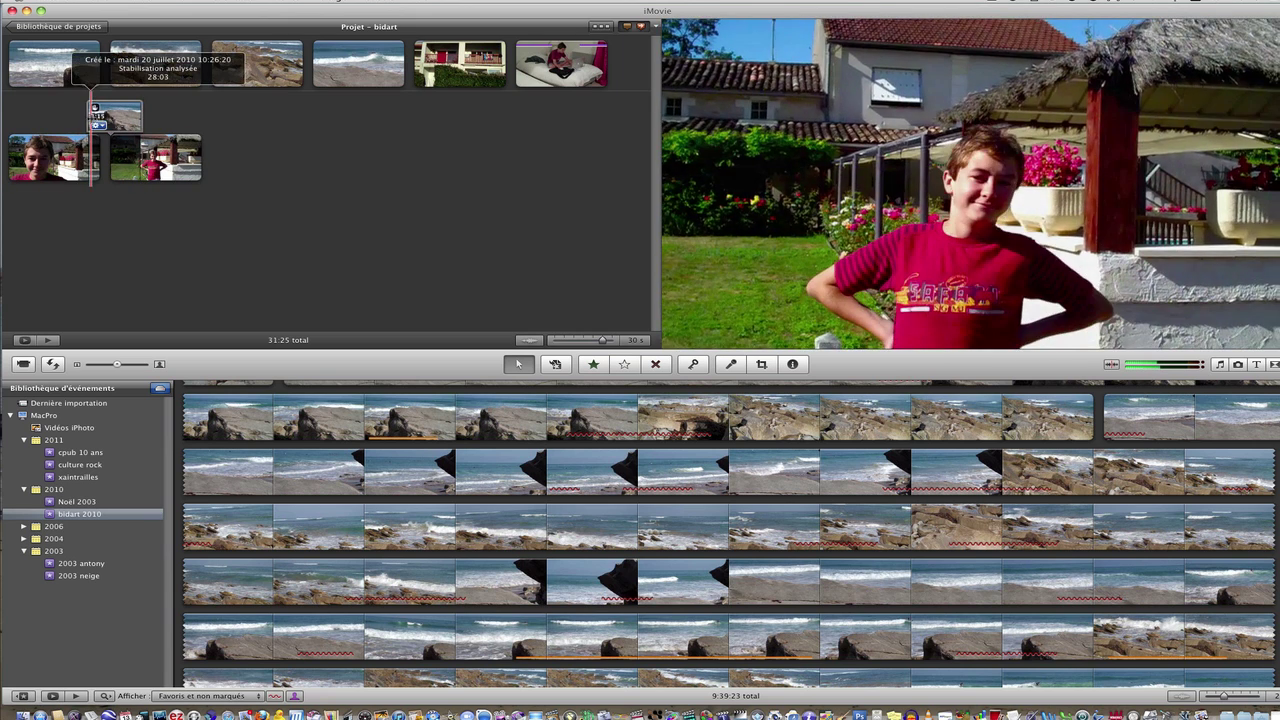
Step: Try lowering the cutaway's opacity to 46% and play the passage back
{"action": "left_click", "coordinate": [112, 117]}
{"action": "double_click", "coordinate": [107, 117]}
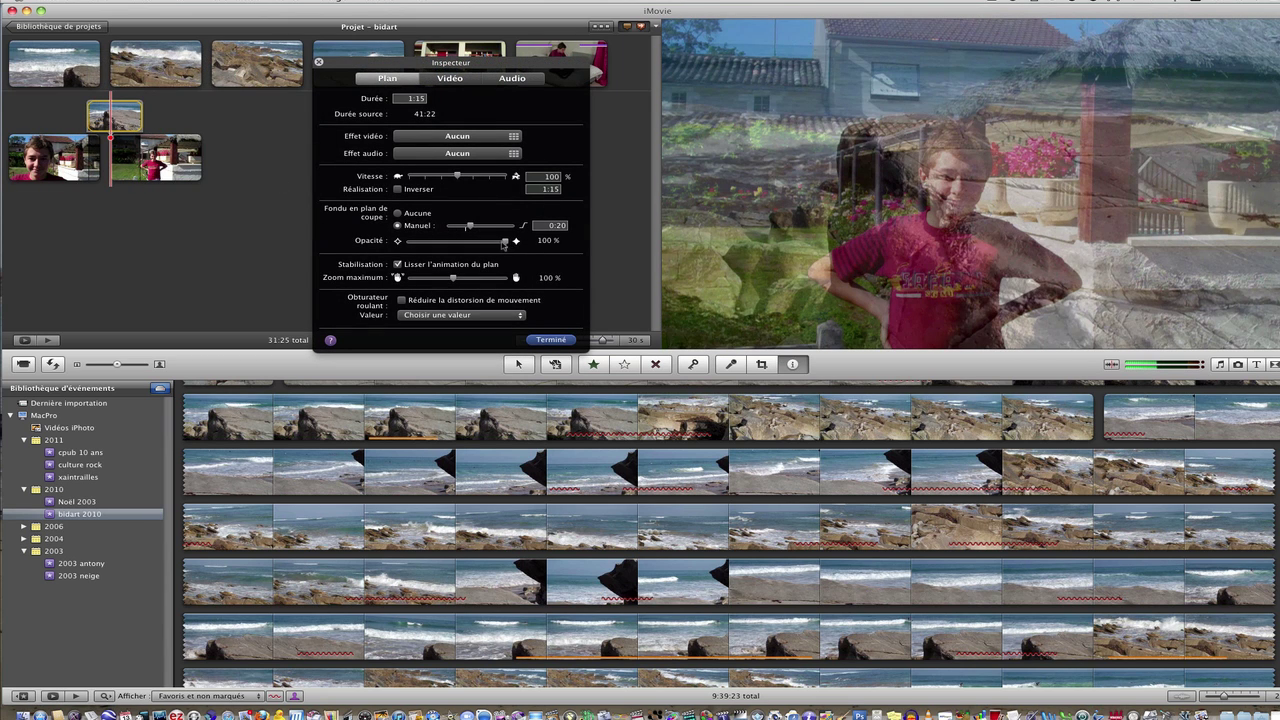
{"action": "left_click", "coordinate": [60, 112]}
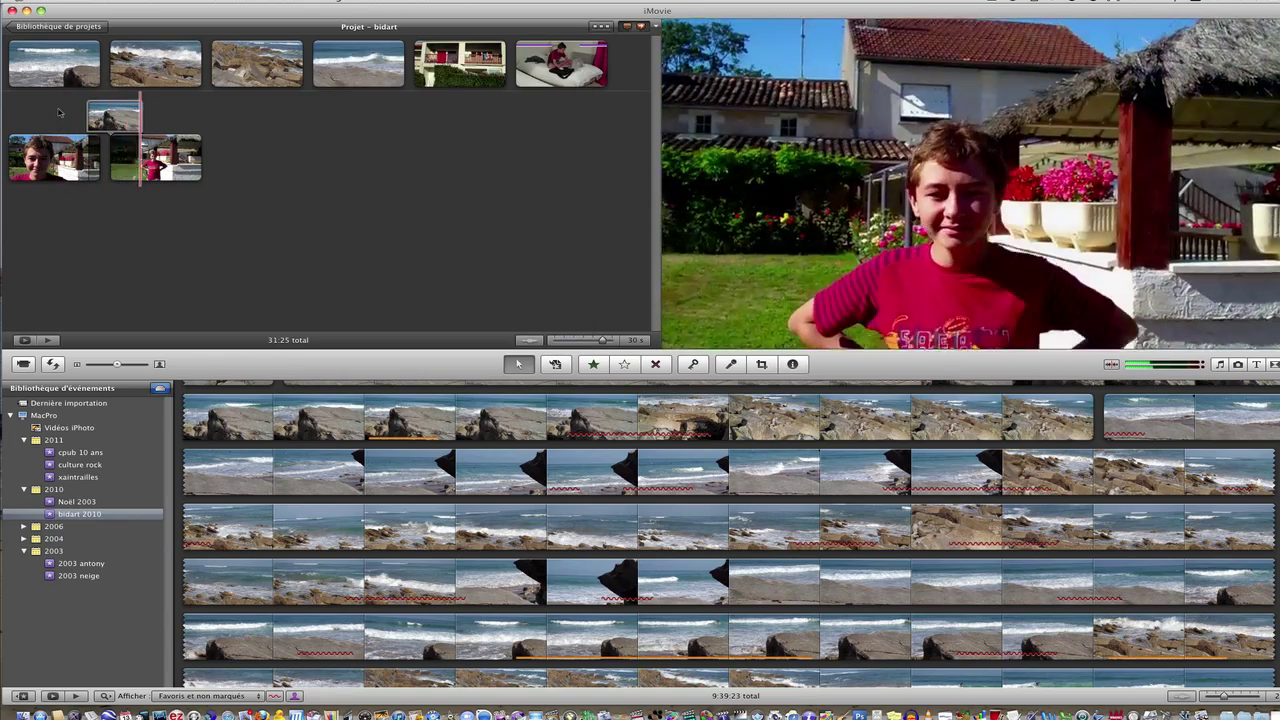
{"action": "key", "text": "backslash"}
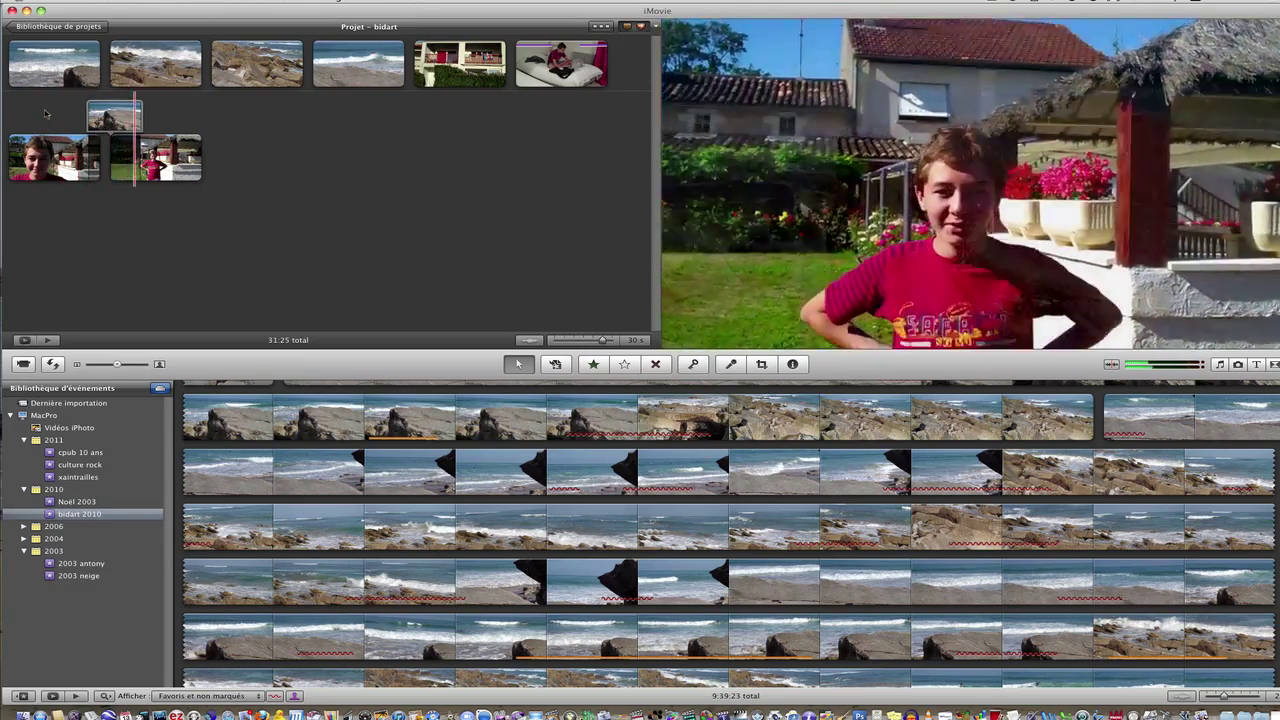
Step: Restore the cutaway's opacity to 100%, shorten its manual fade to 0:05 and play it back
{"action": "double_click", "coordinate": [114, 117]}
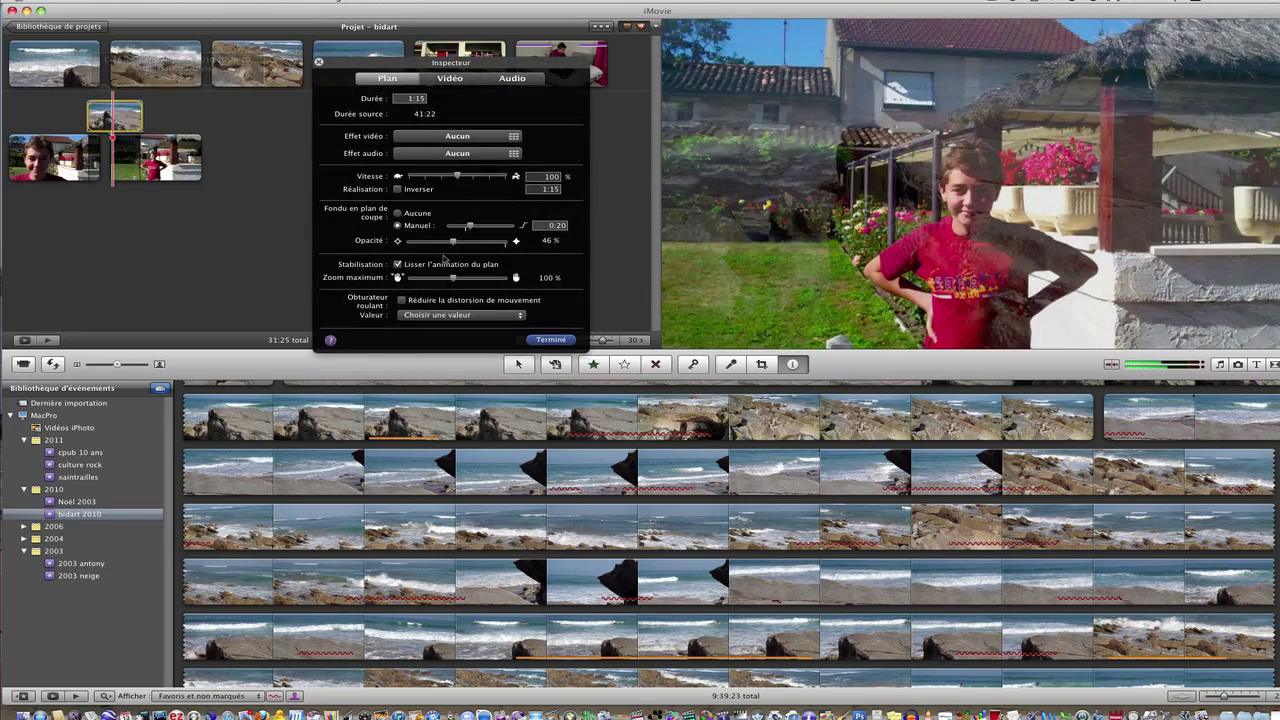
{"action": "mouse_move", "coordinate": [454, 243]}
{"action": "left_mouse_down"}
{"action": "mouse_move", "coordinate": [535, 242]}
{"action": "mouse_move", "coordinate": [463, 229]}
{"action": "left_mouse_up"}
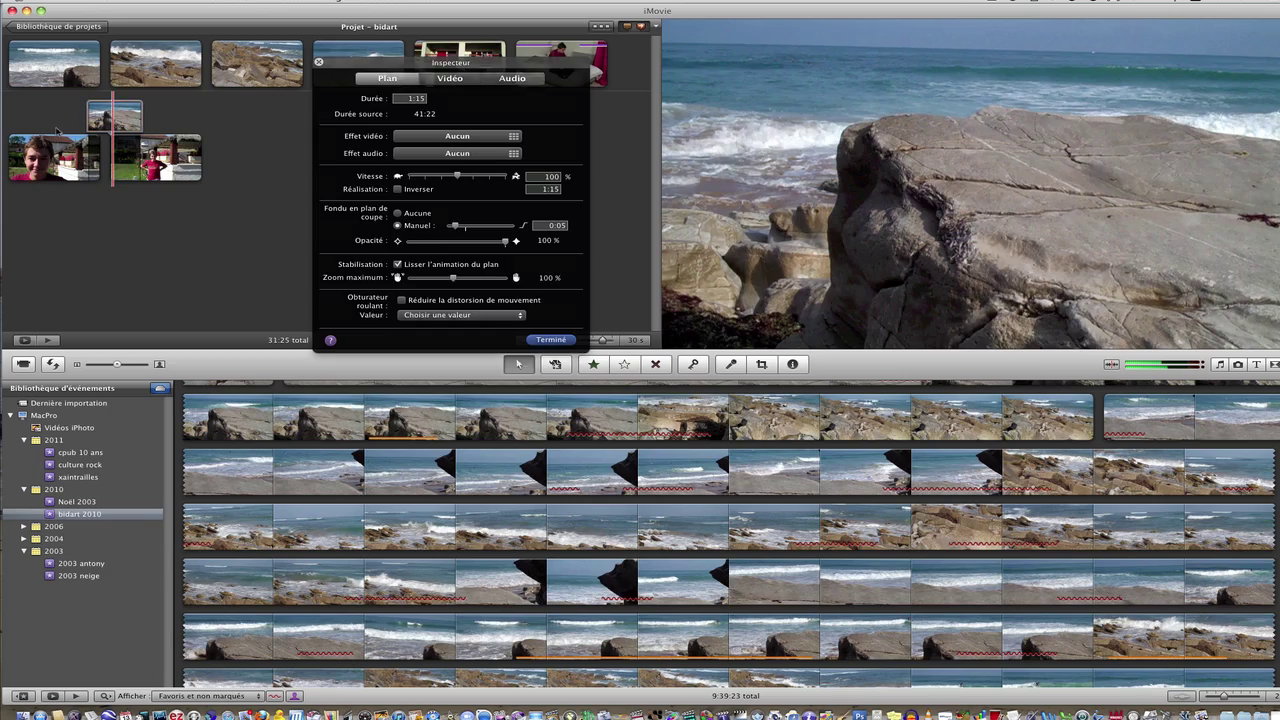
{"action": "key", "text": "Return"}
{"action": "key", "text": "space"}
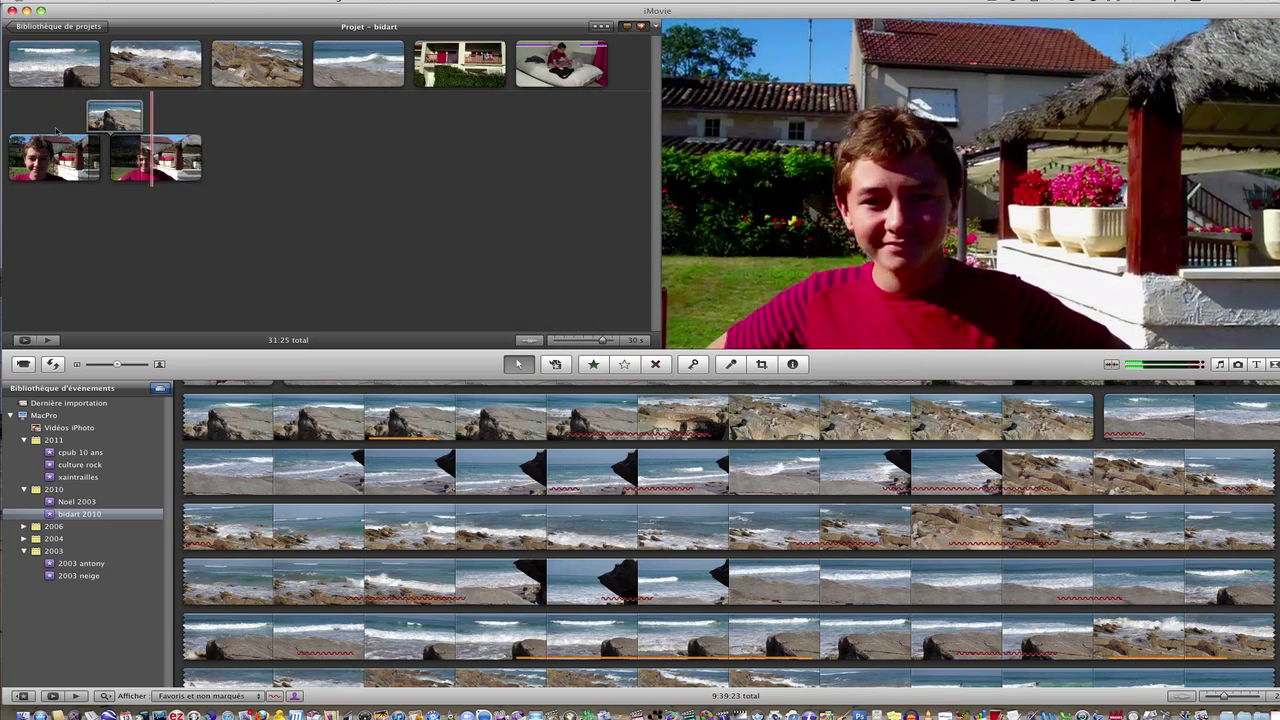
Step: Set the cutaway's manual fade to 0:15 and play the transition over the garden clips
{"action": "double_click", "coordinate": [114, 116]}
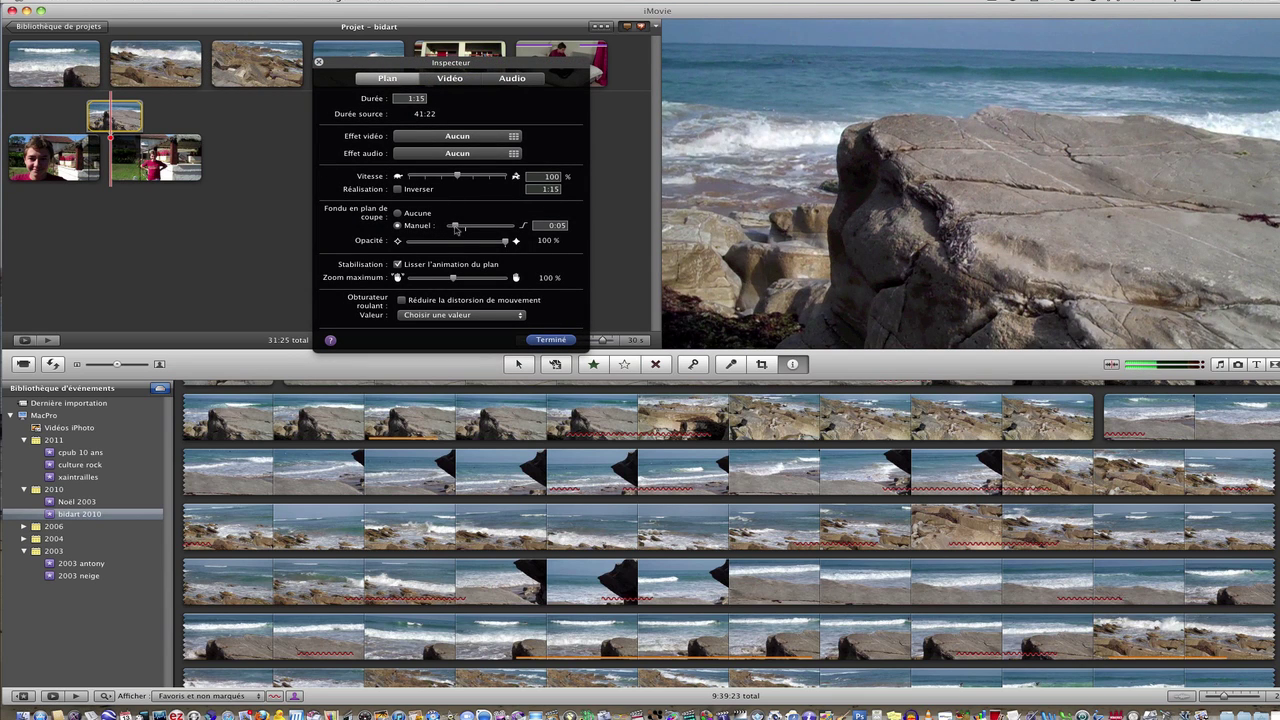
{"action": "left_click_drag", "start_coordinate": [455, 228], "coordinate": [465, 230]}
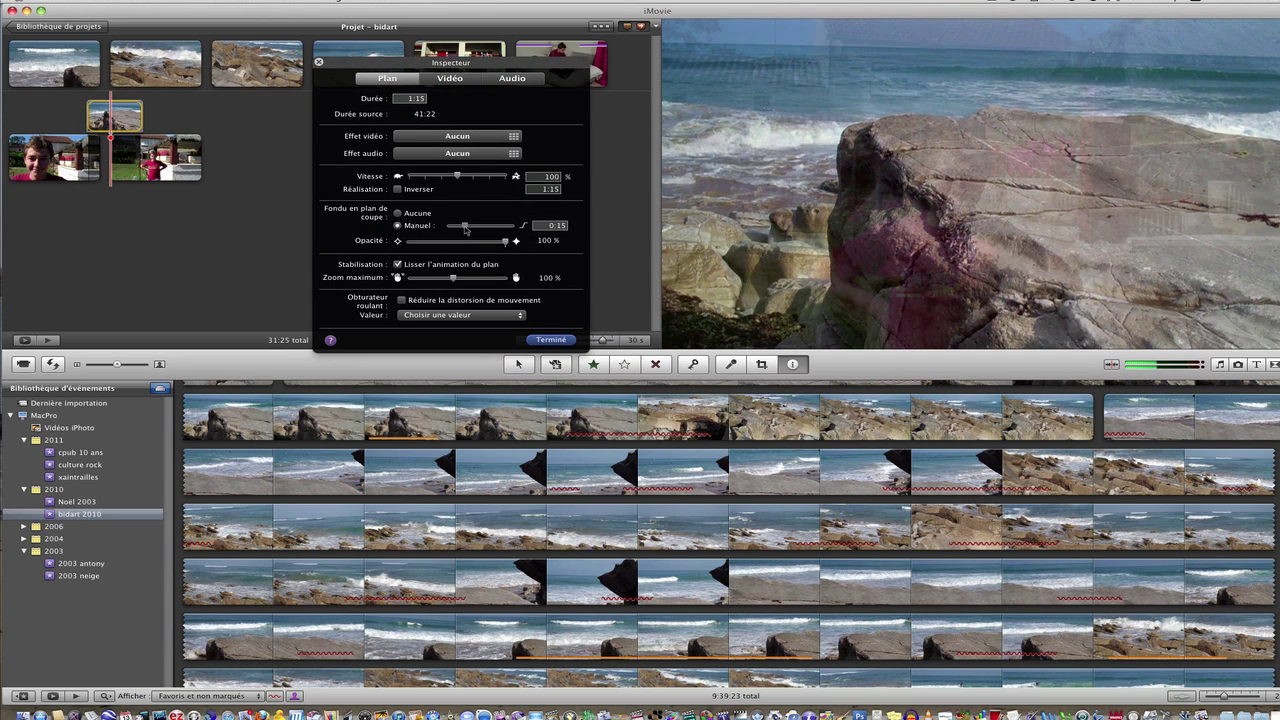
{"action": "key", "text": "Return"}
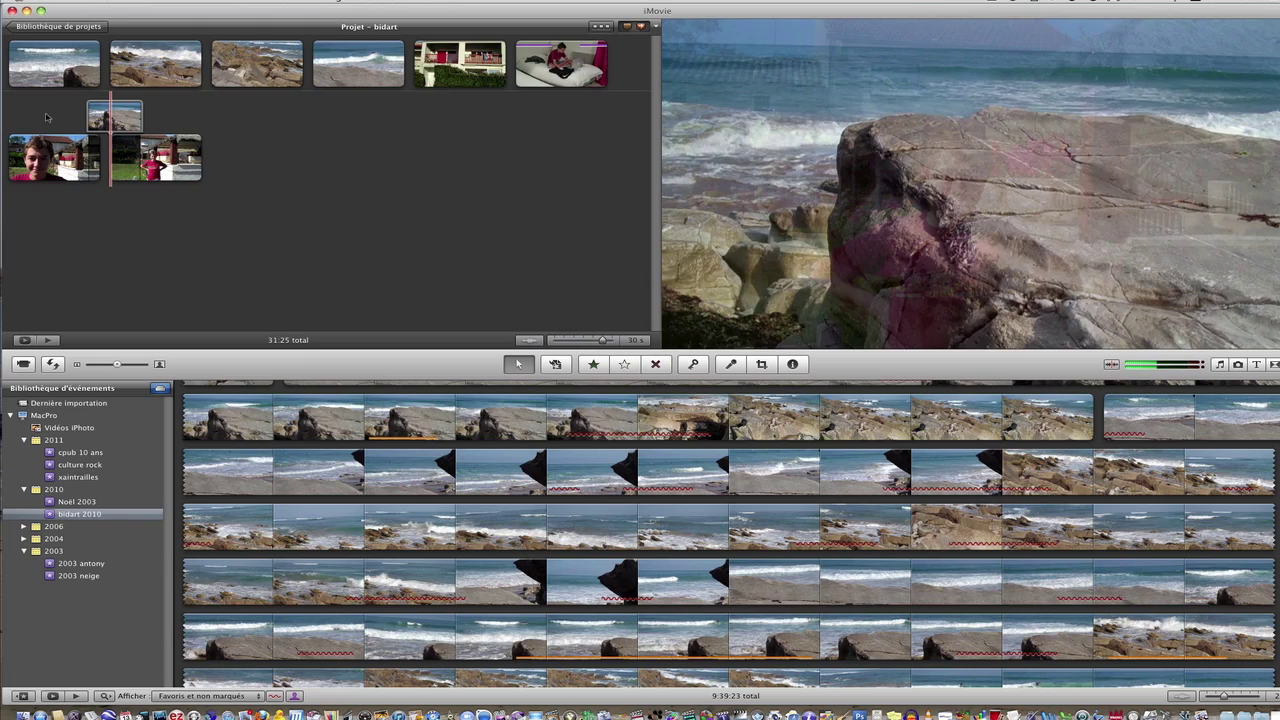
{"action": "key", "text": "space"}
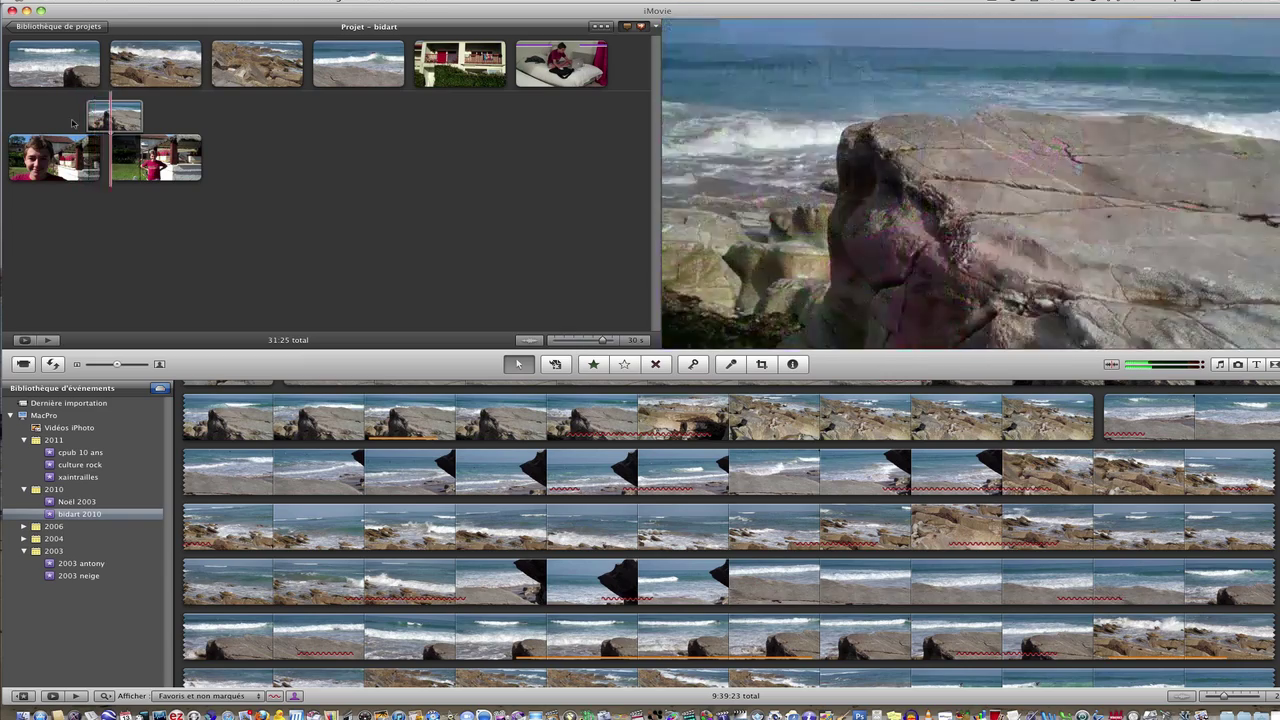
{"action": "key", "text": "space"}
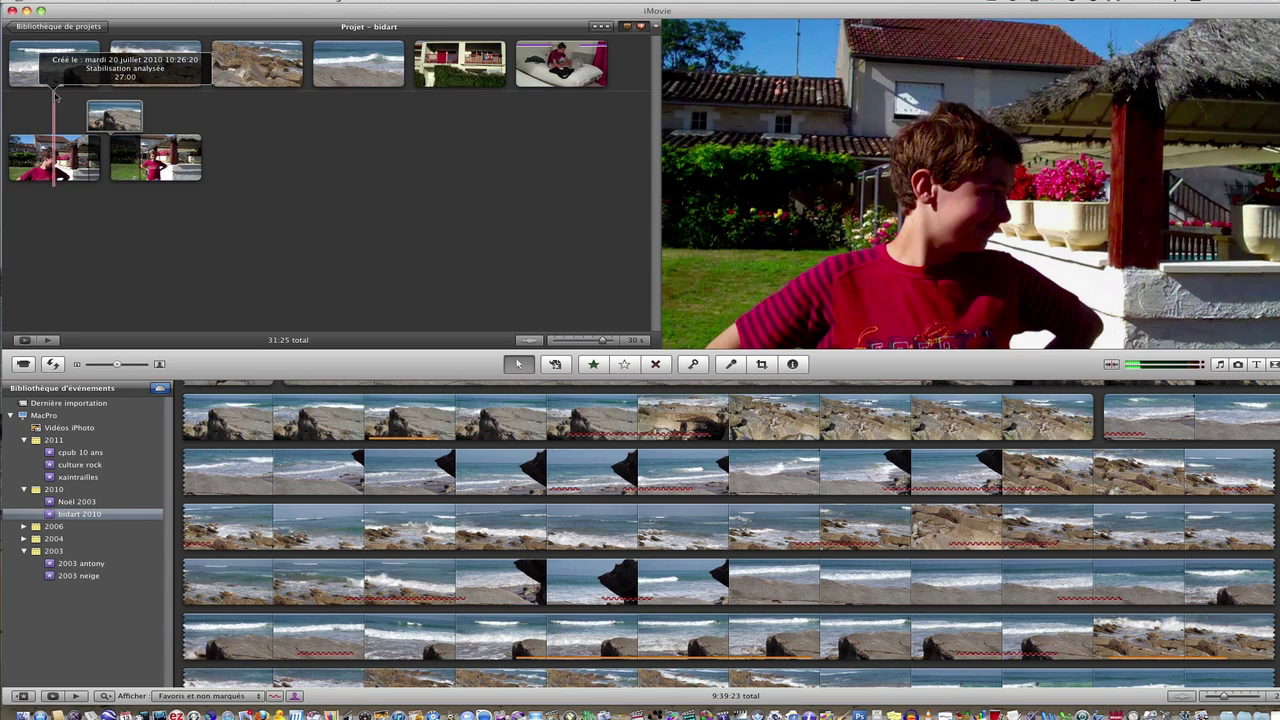
{"action": "key", "text": "space"}
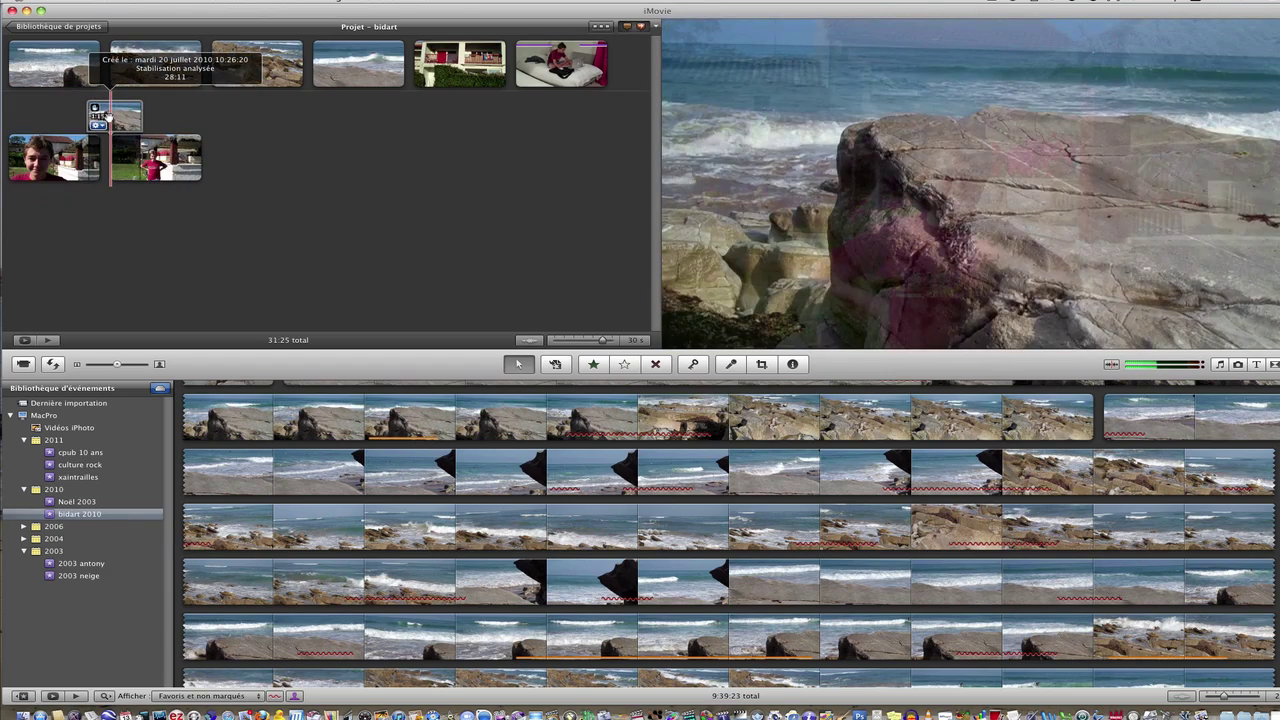
Step: Mute the rock cutaway by setting its audio volume to 0% and play the passage
{"action": "double_click", "coordinate": [106, 116]}
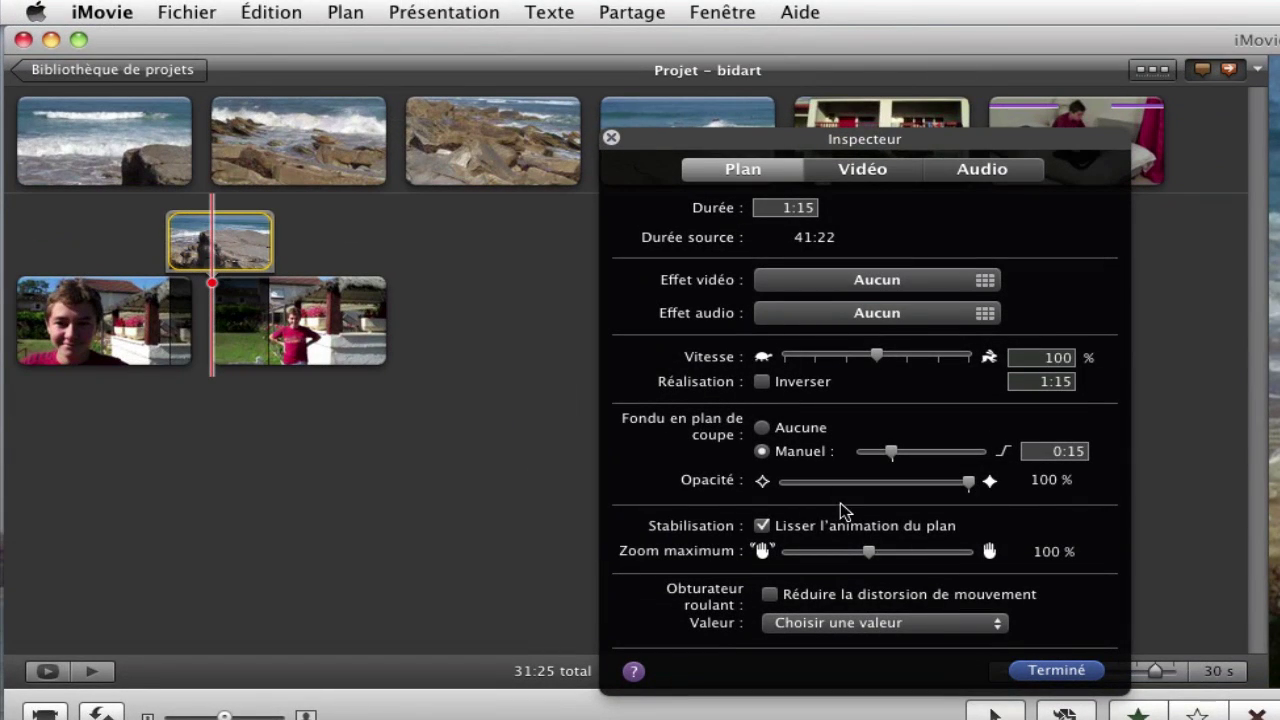
{"action": "left_click", "coordinate": [995, 172]}
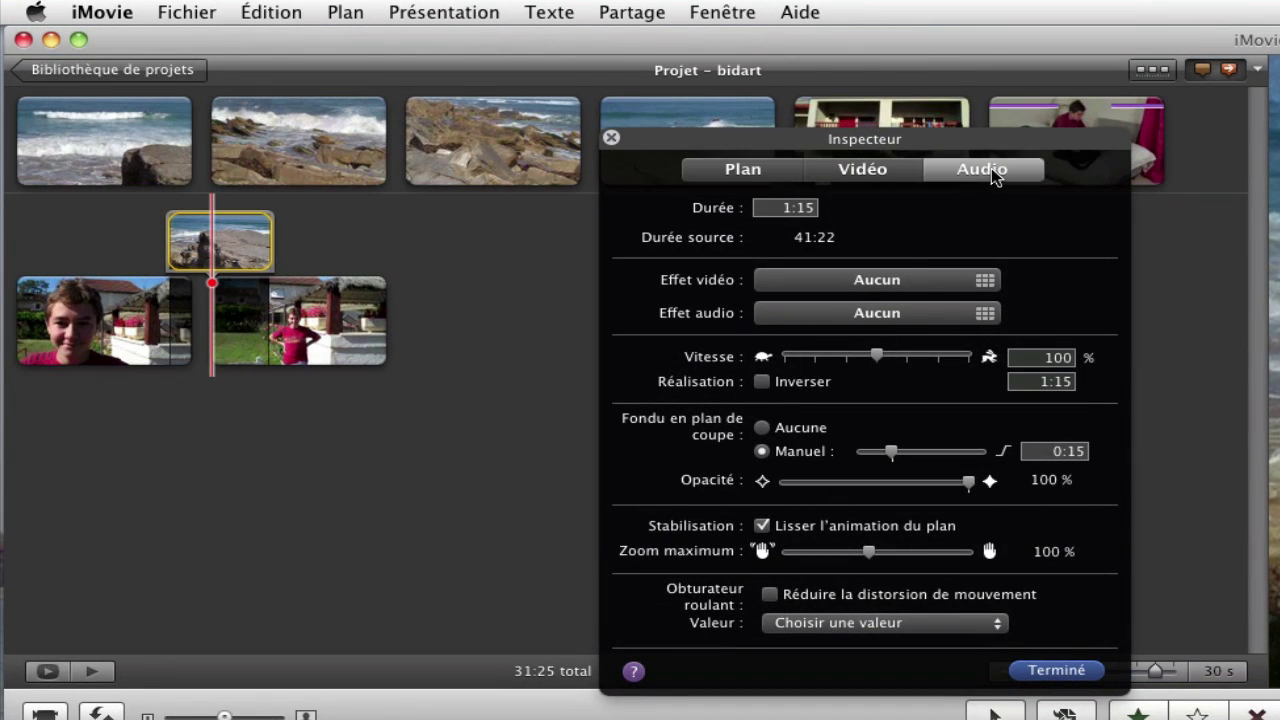
{"action": "left_click_drag", "start_coordinate": [948, 212], "coordinate": [660, 213]}
{"action": "left_click", "coordinate": [87, 235]}
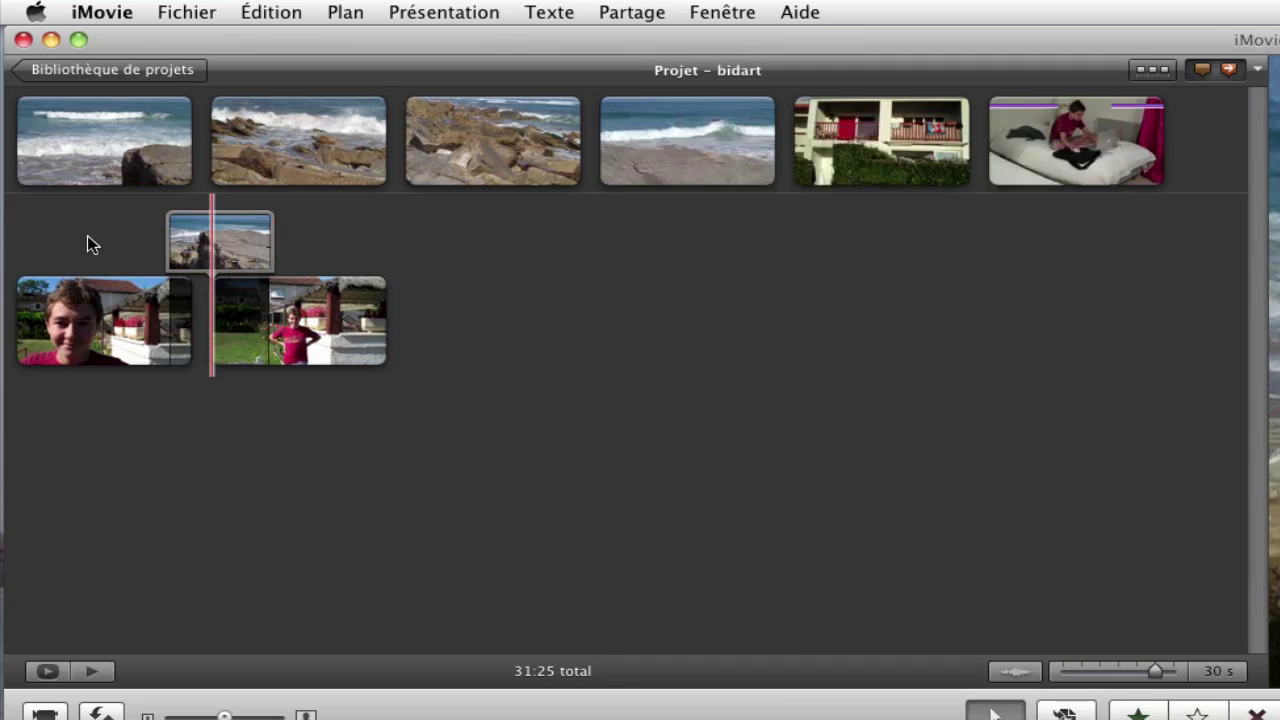
{"action": "key", "text": "space"}
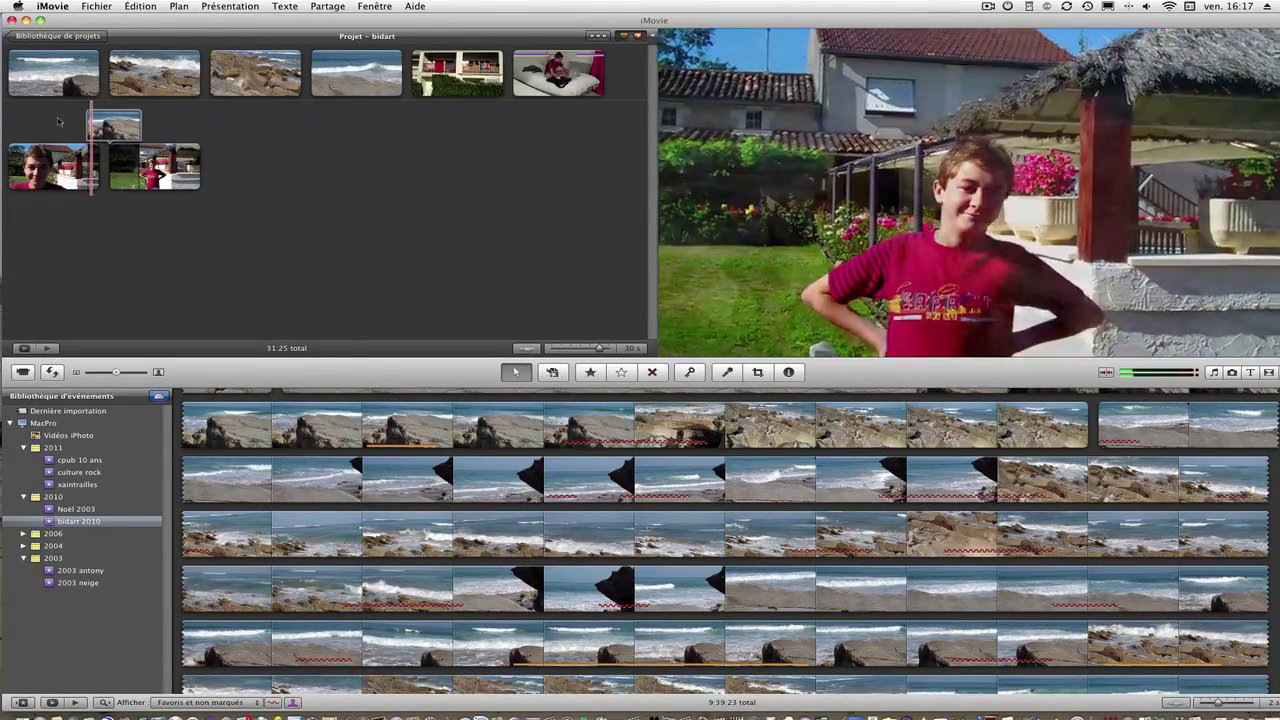
Step: Review the cutaway's audio settings and play the garden passage again to check its sound
{"action": "double_click", "coordinate": [112, 125]}
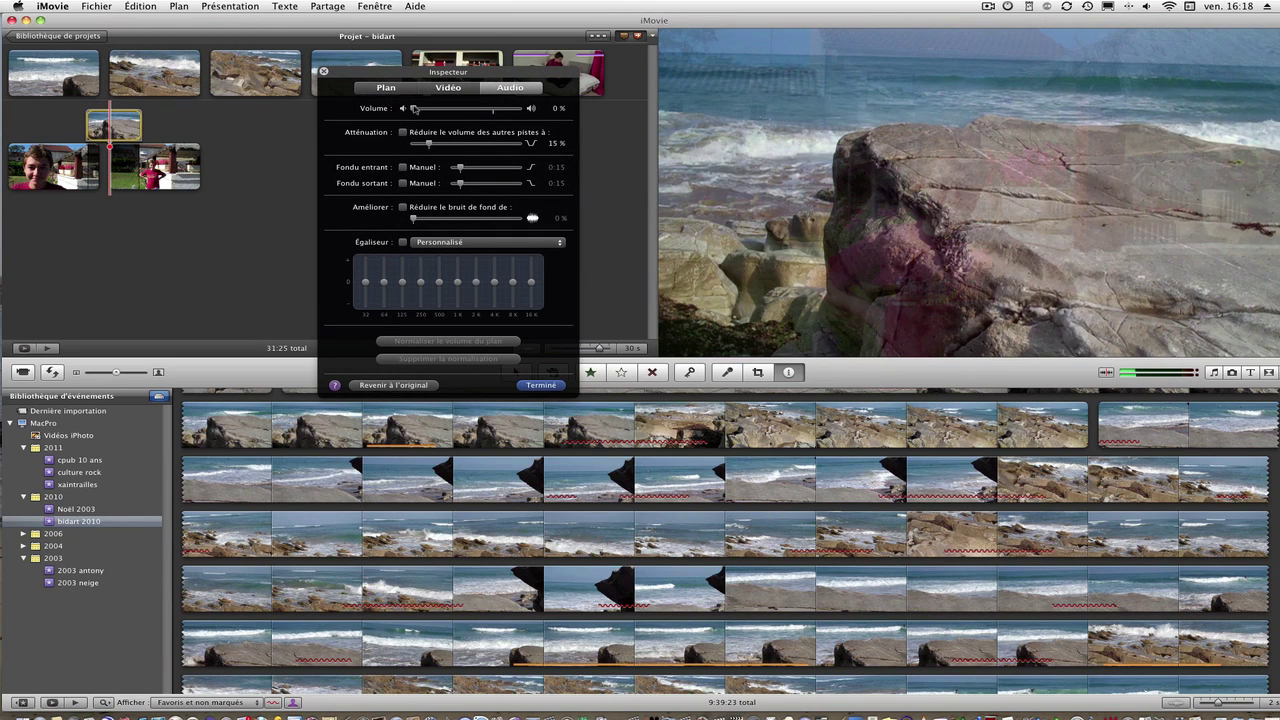
{"action": "left_click", "coordinate": [58, 120]}
{"action": "key", "text": "space"}
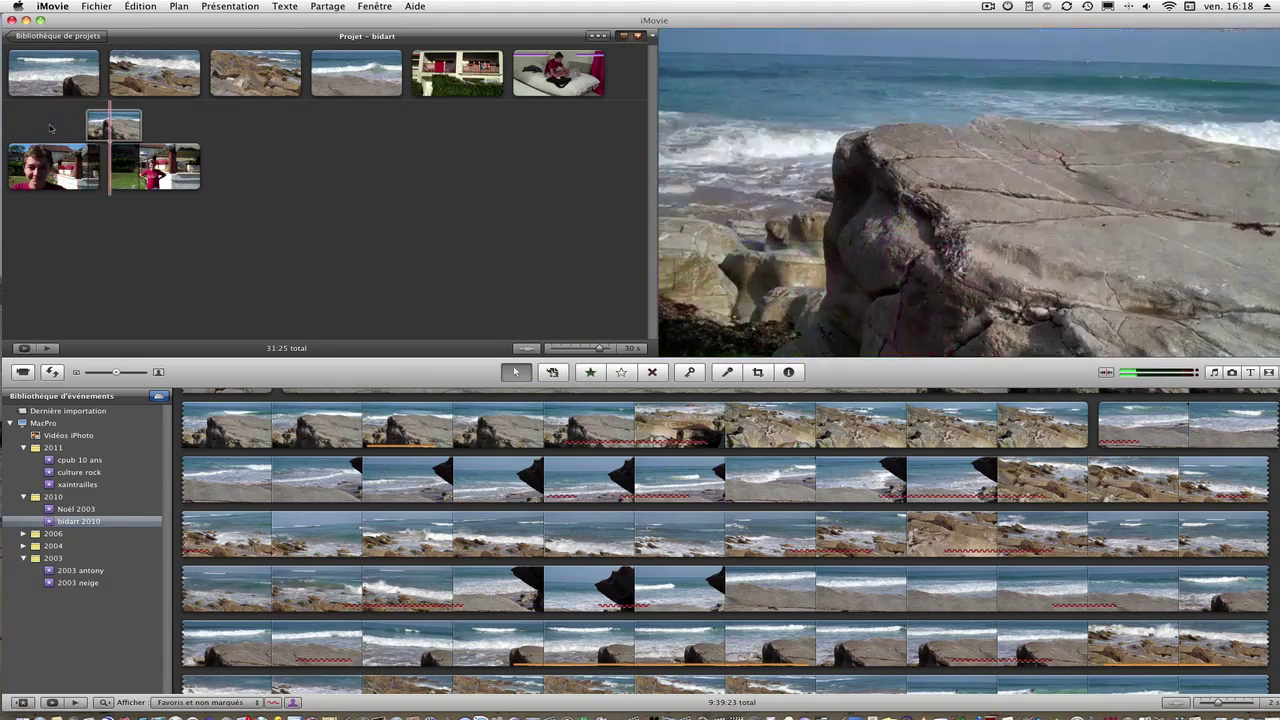
{"action": "key", "text": "space"}
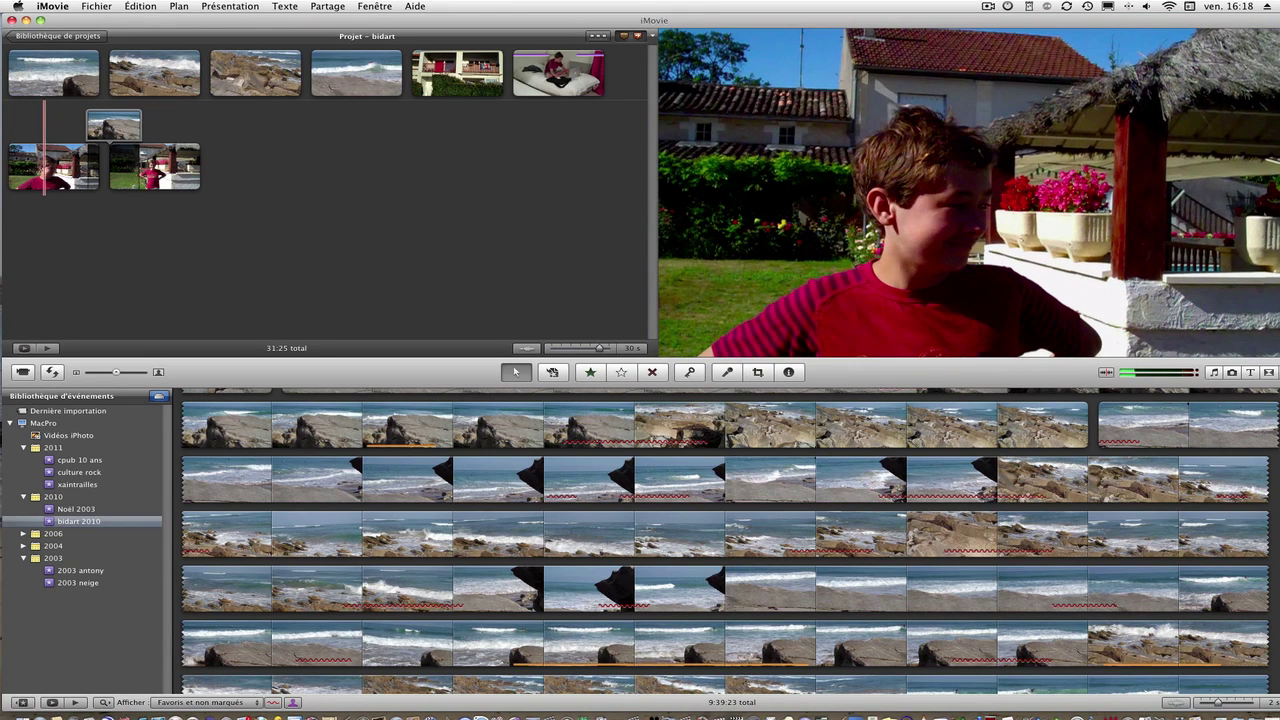